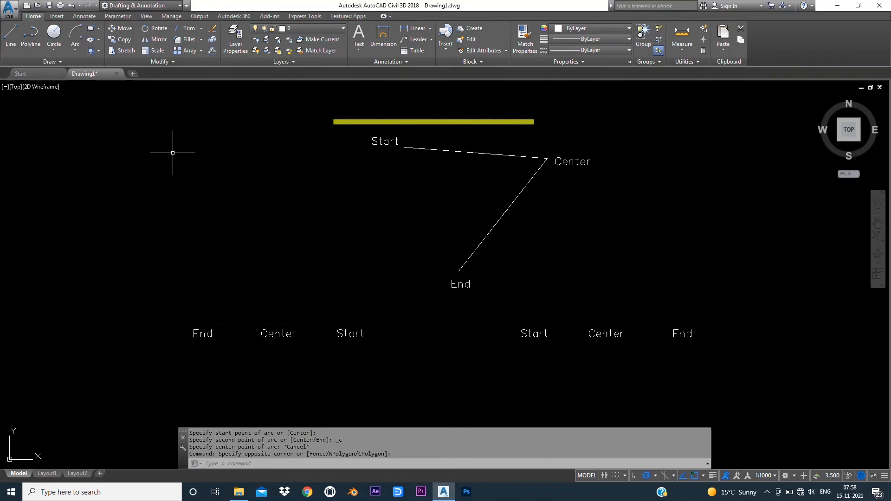
Step: Draw a Start, Center, End arc on the lower-left horizontal line, using its labelled Start, Center and End points
left_click(76, 52)
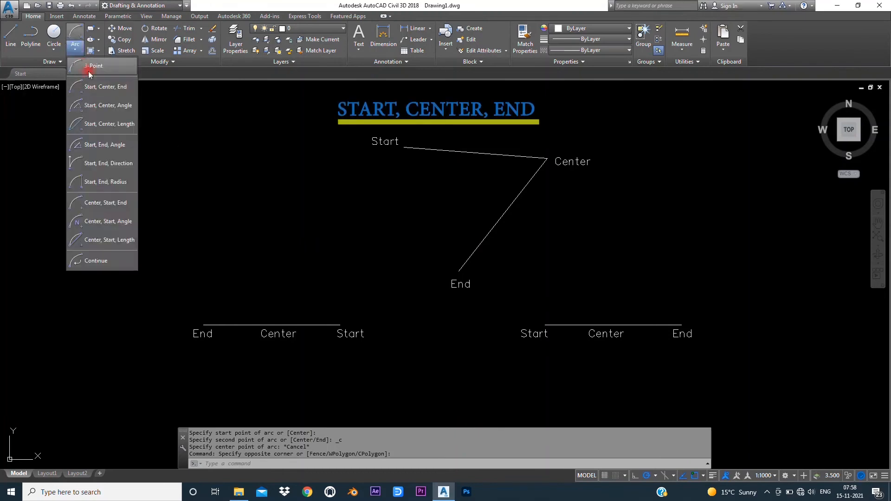
left_click(107, 87)
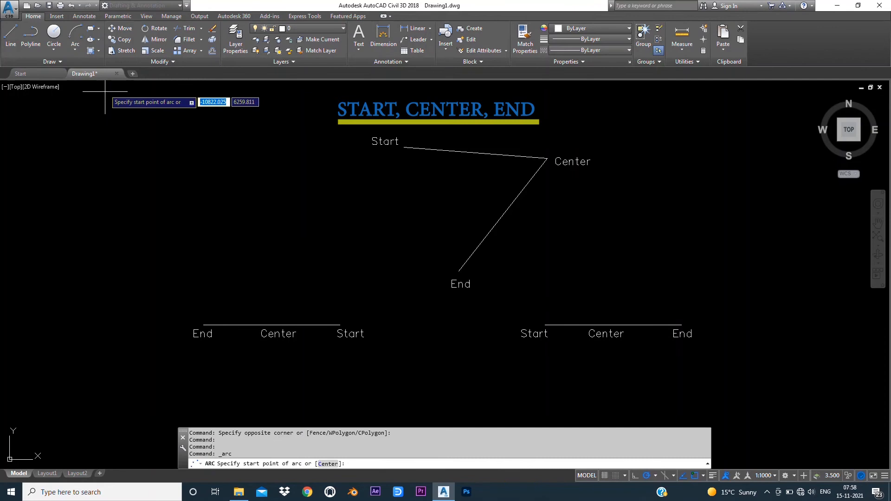
left_click(339, 325)
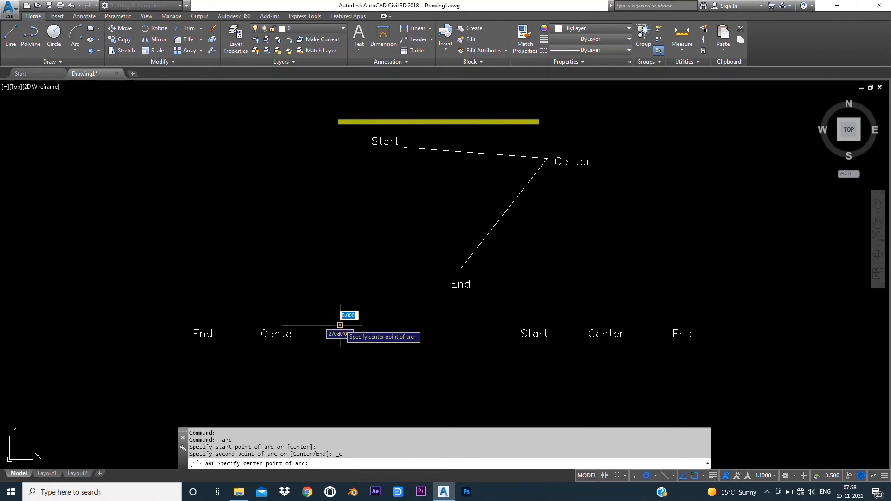
left_click(272, 326)
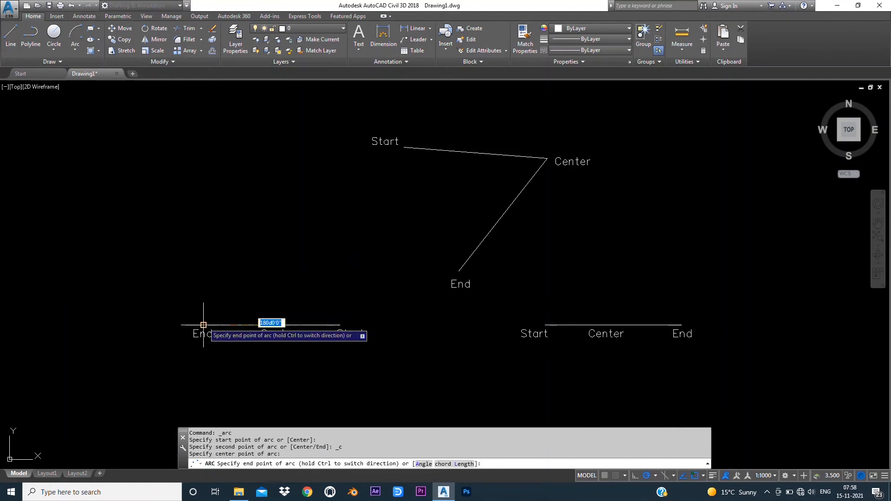
left_click(217, 319)
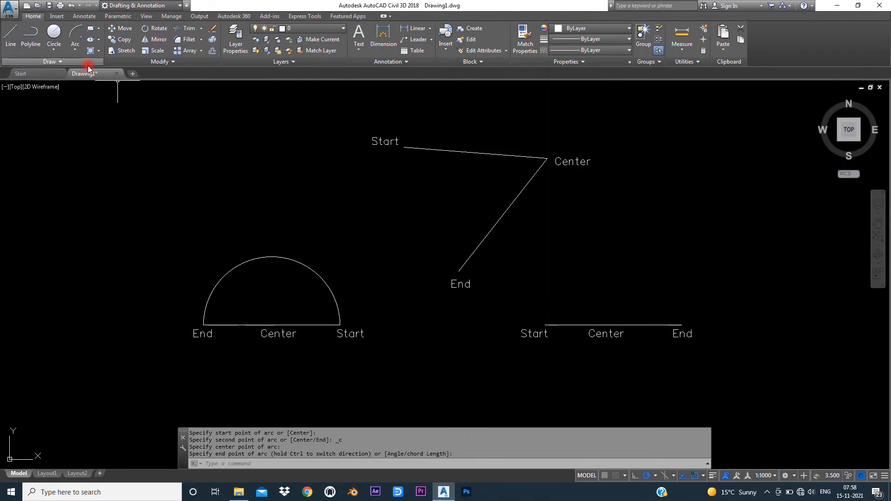
Step: Draw a Start, Center, End arc on the lower-right horizontal line through its labelled Start, Center and End points
left_click(75, 46)
left_click(93, 89)
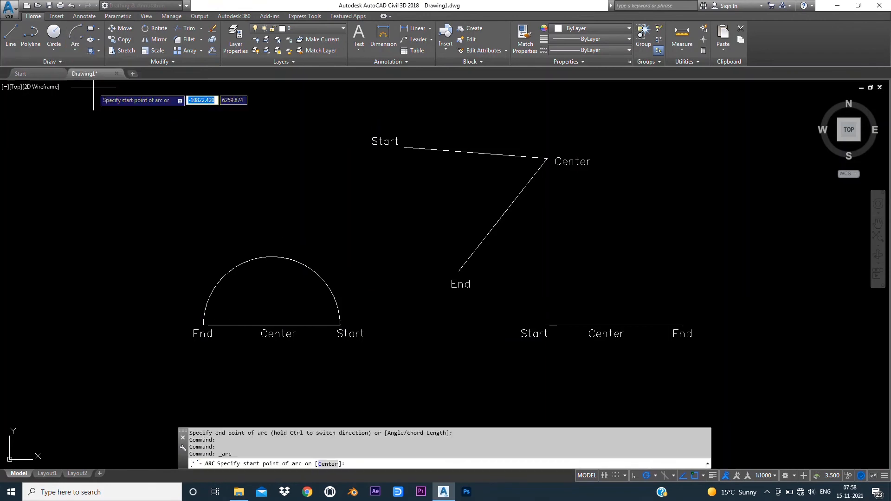
left_click(545, 325)
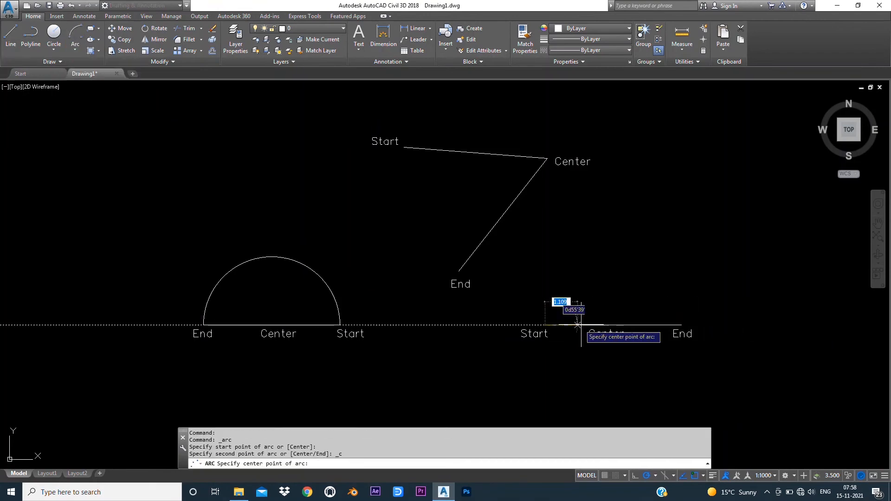
left_click(614, 325)
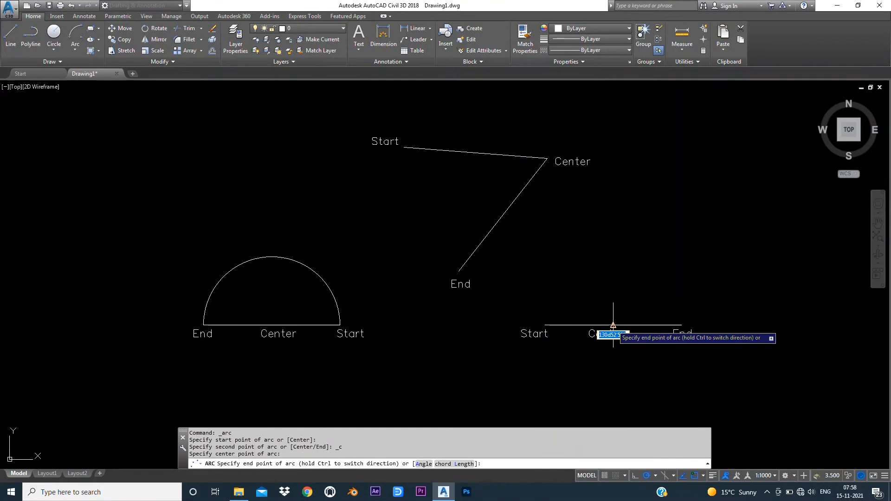
left_click(681, 325)
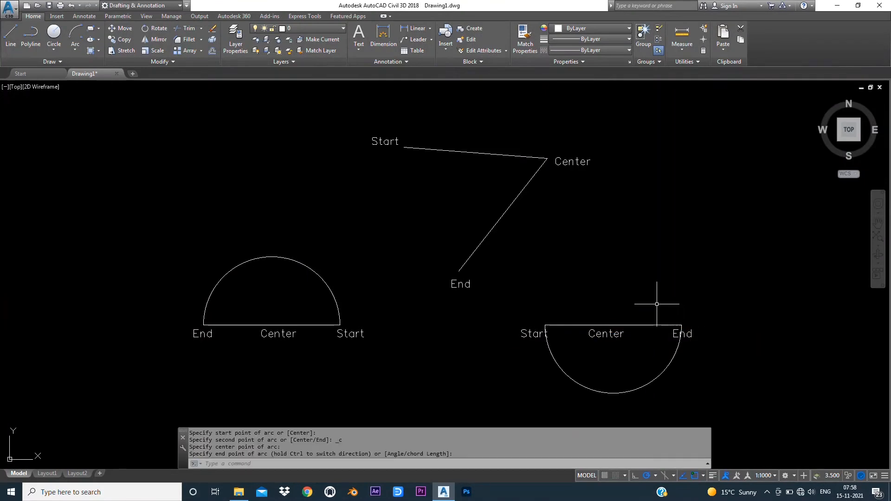
Step: Draw a Start, Center, End arc between the two angled upper lines, centered on the vertex where they meet
left_click(60, 53)
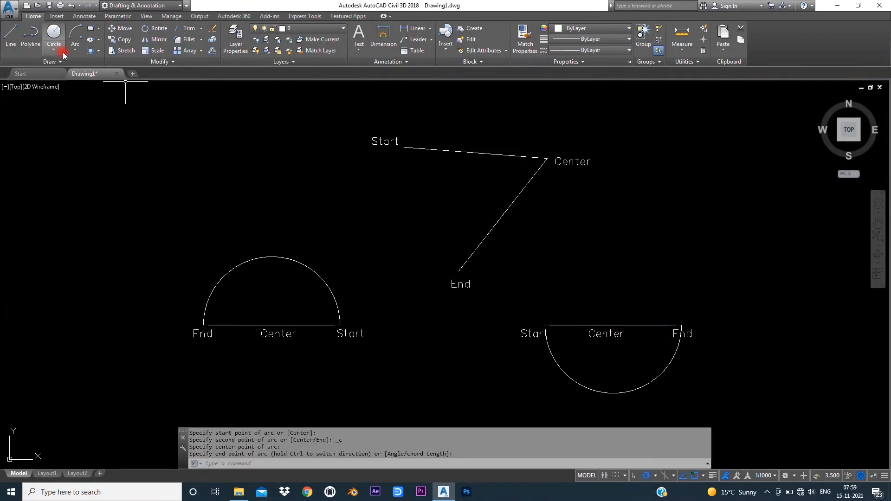
left_click(74, 47)
left_click(96, 83)
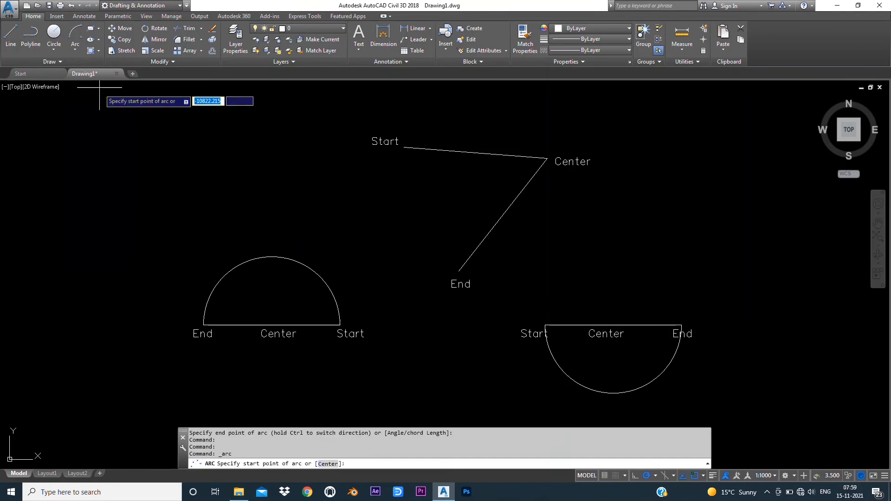
left_click(404, 148)
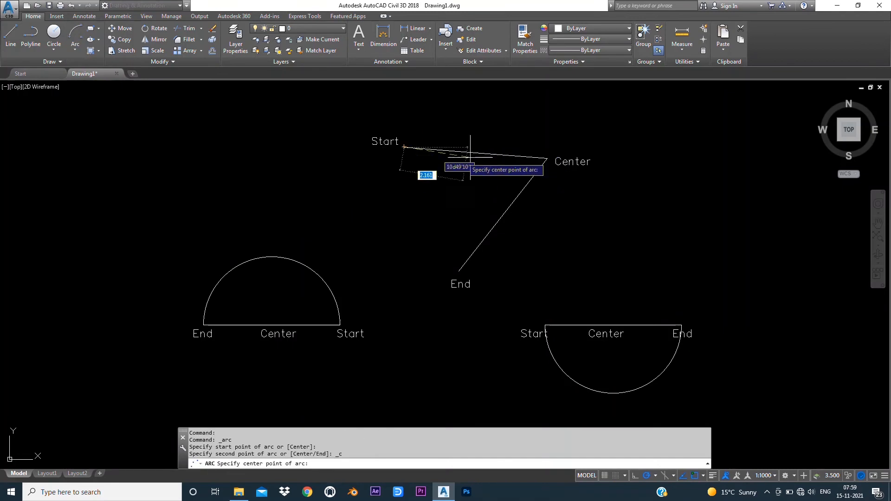
left_click(542, 162)
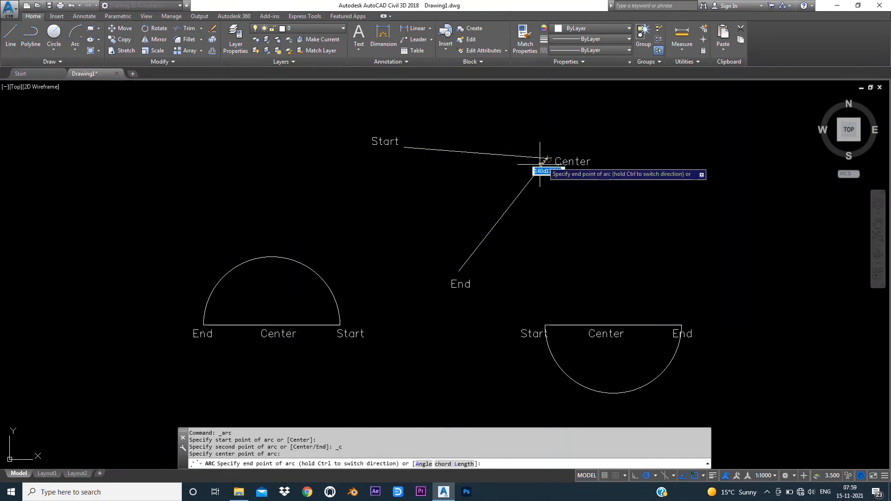
left_click(459, 271)
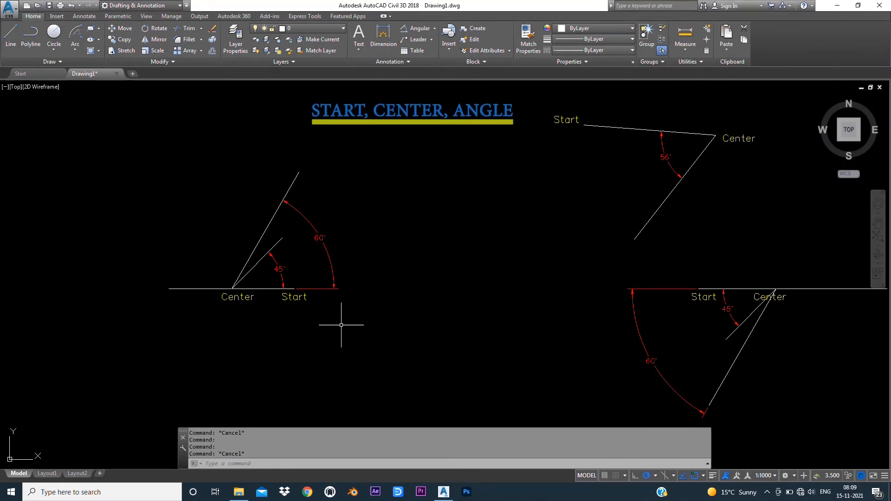
Step: Draw a Start, Center, Angle arc on the left figure from its Start point about its Center, with a 45° included angle
left_click(75, 48)
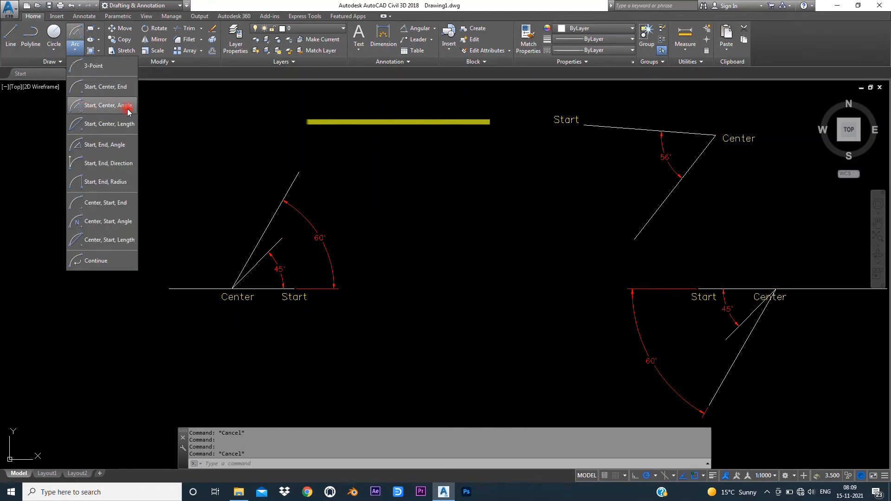
left_click(90, 113)
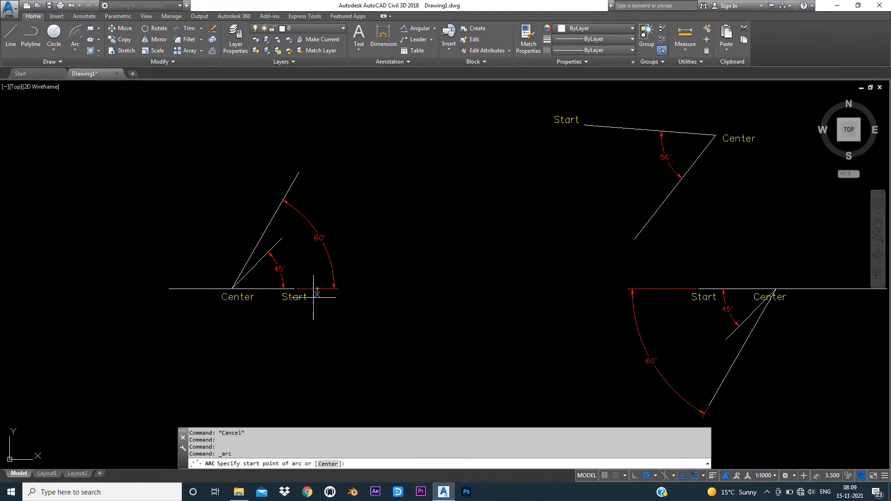
scroll(279, 297, "up", 2)
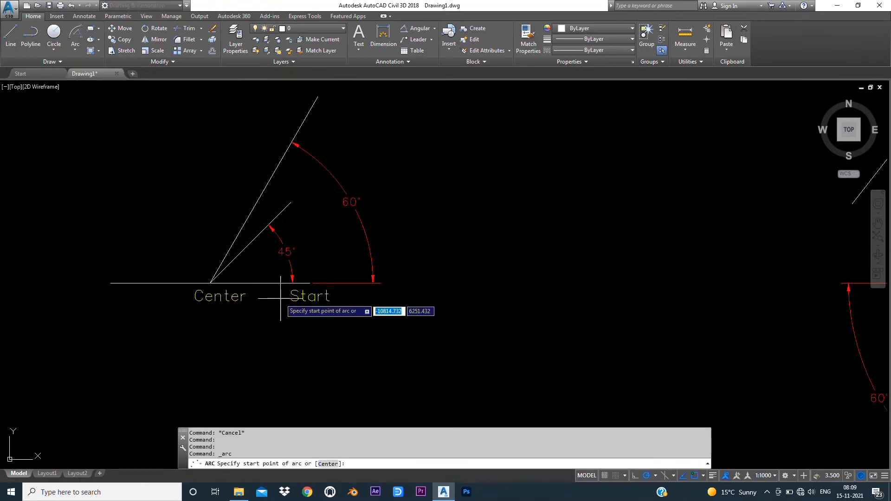
left_click(310, 283)
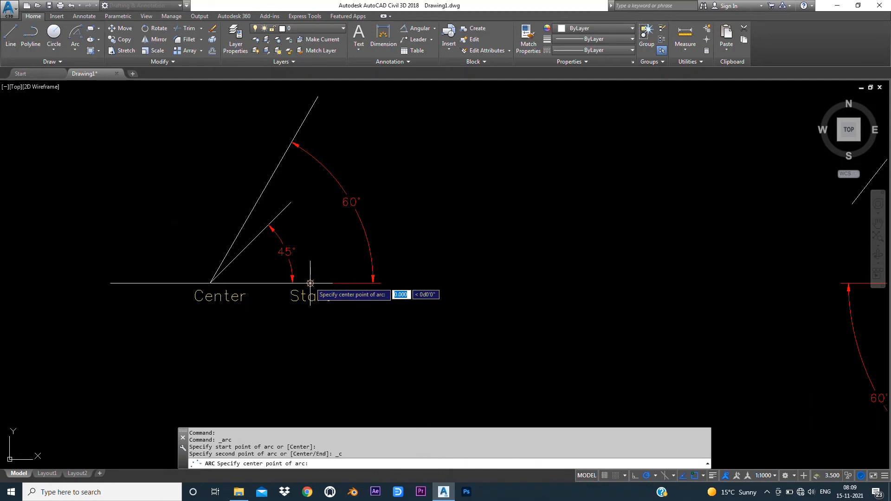
left_click(213, 283)
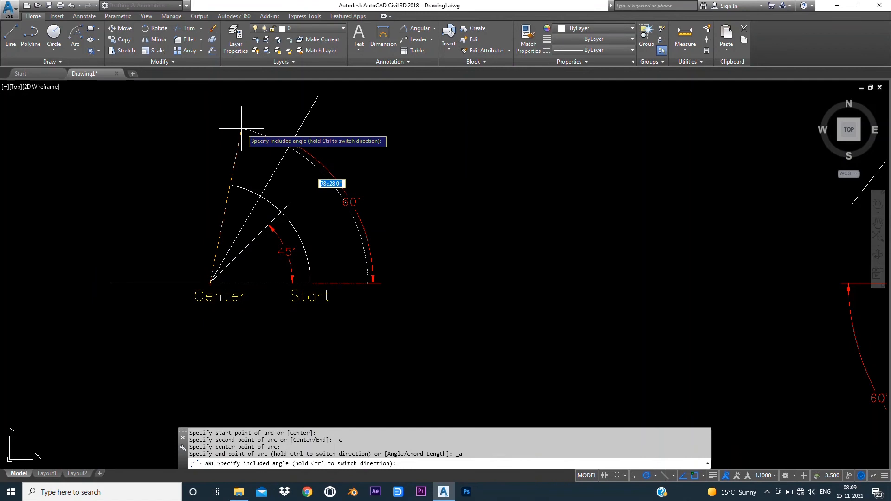
type("45")
key("Return")
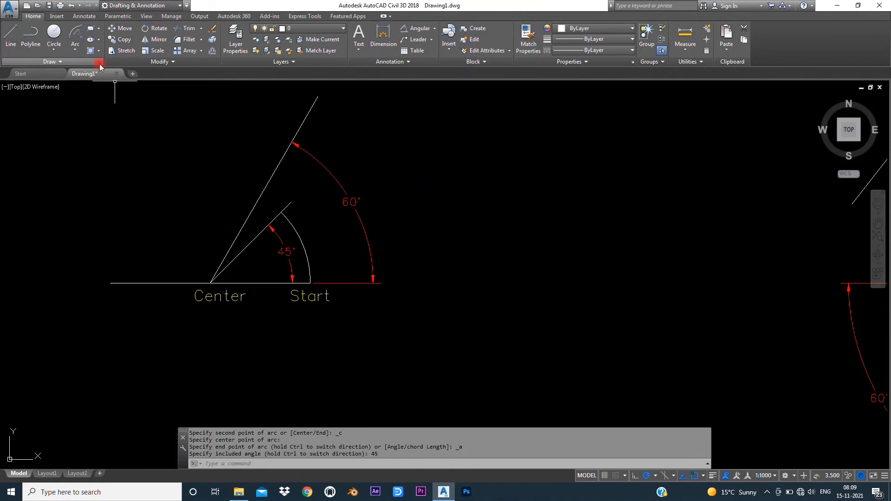
Step: Draw a second Start, Center, Angle arc on the left figure from the same Start and Center points, with a 60° included angle
left_click(75, 49)
left_click(90, 108)
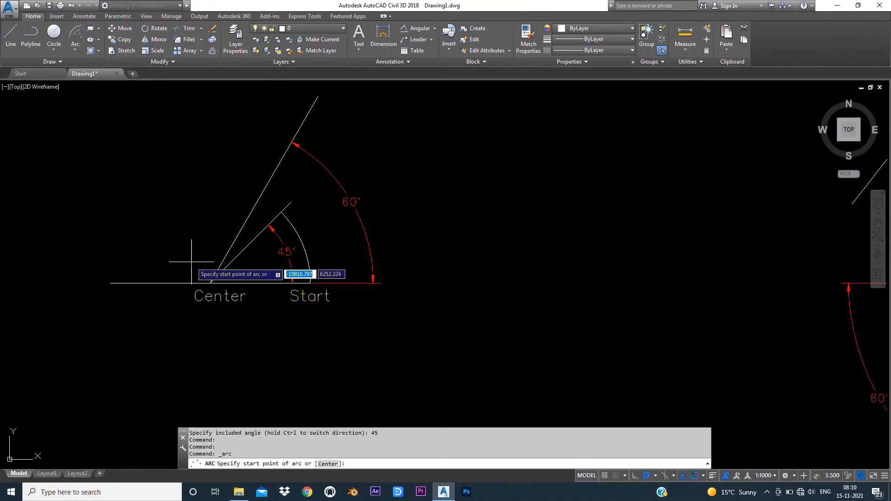
left_click(310, 284)
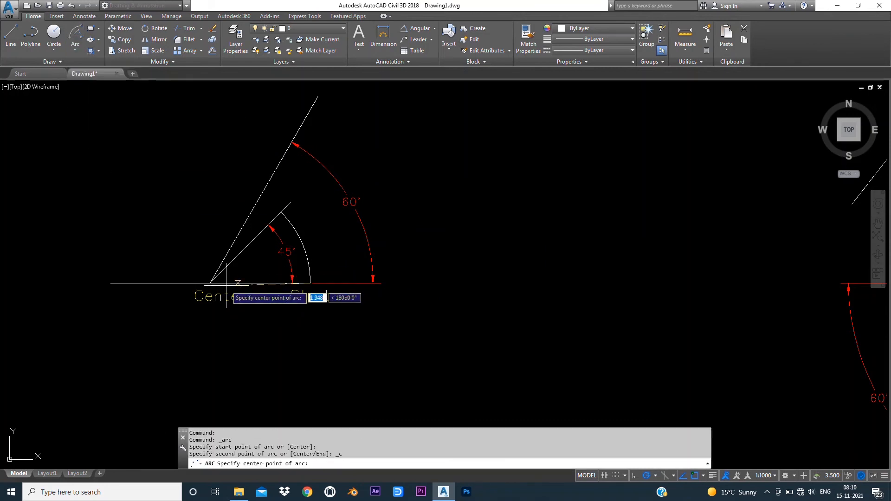
left_click(210, 283)
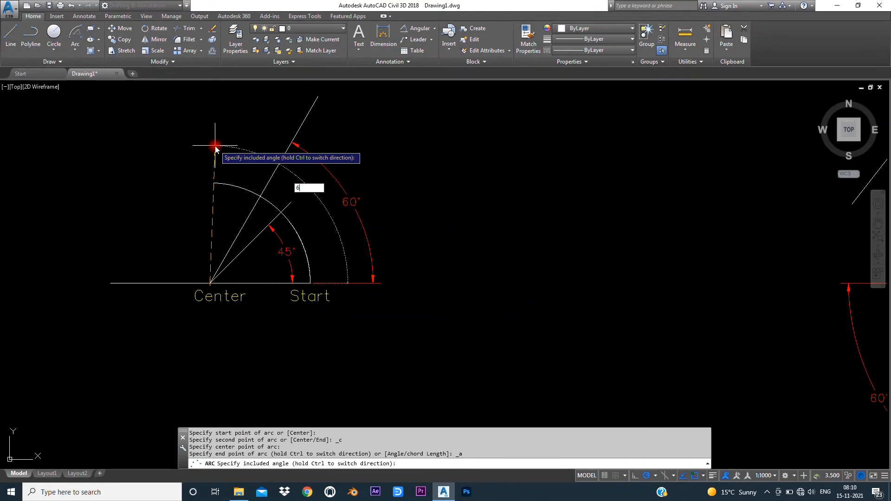
key("Return")
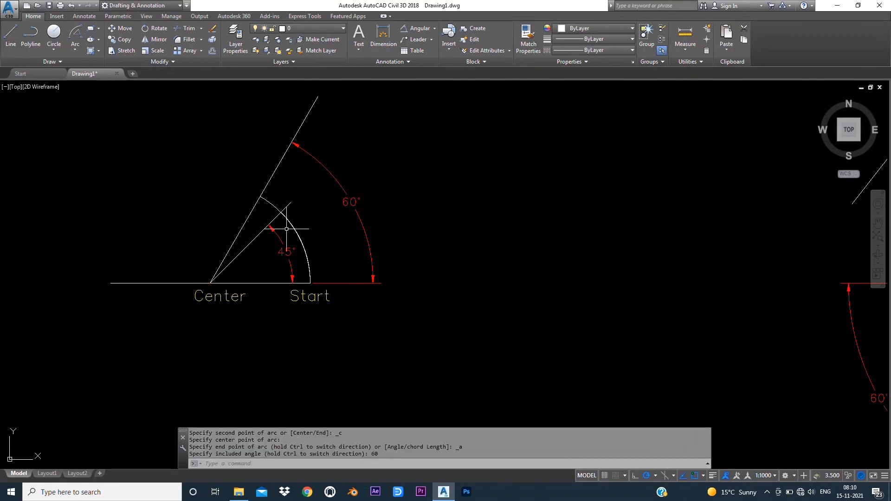
left_click(268, 204)
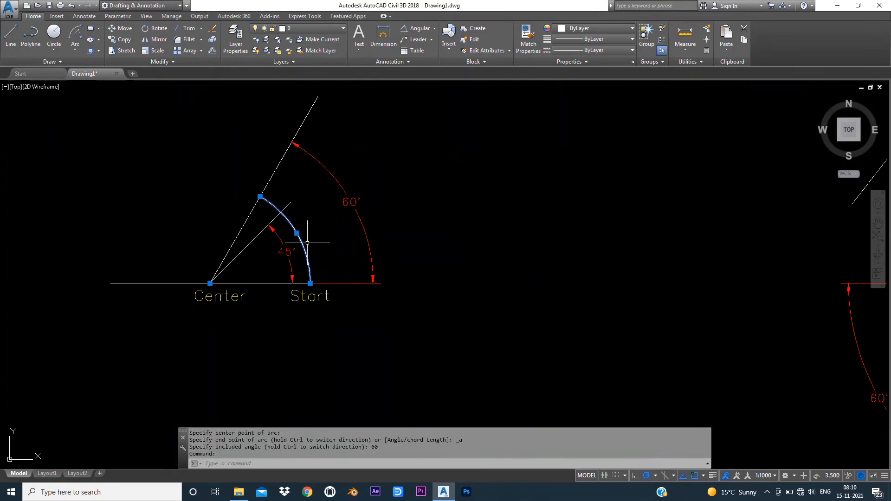
scroll(304, 260, "up", 4)
key("Escape")
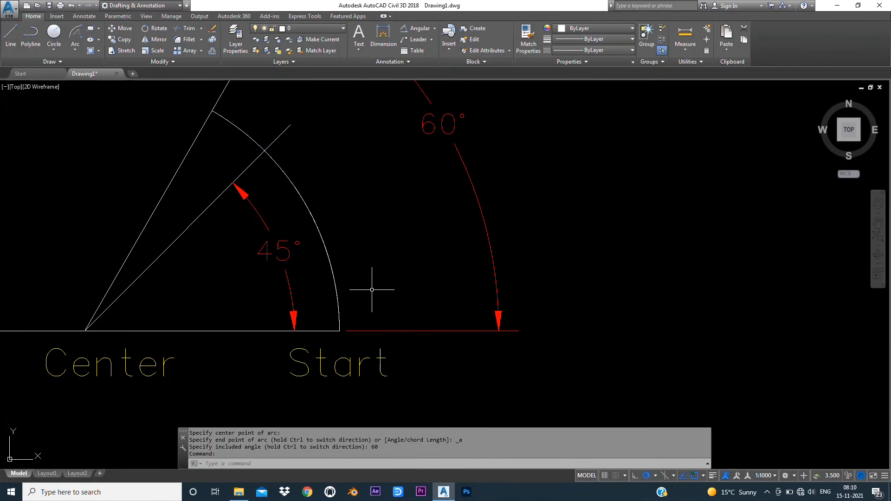
scroll(328, 253, "down", 2)
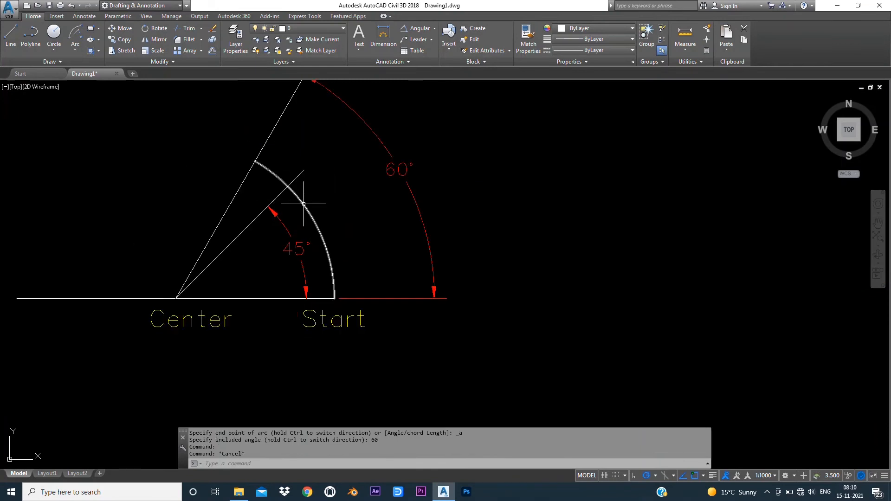
Step: Draw a Start, Center, Angle arc on the lower-right figure from its Start point about its Center, with a 60° included angle
scroll(321, 215, "down", 5)
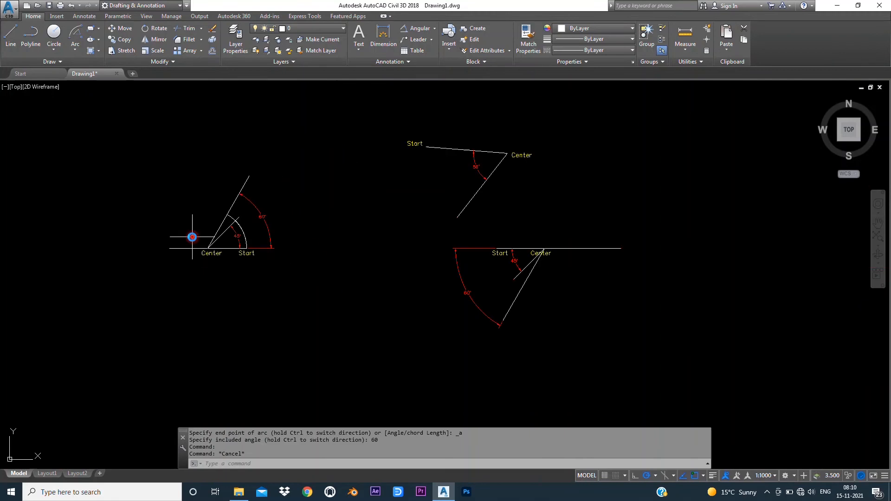
scroll(536, 274, "up", 3)
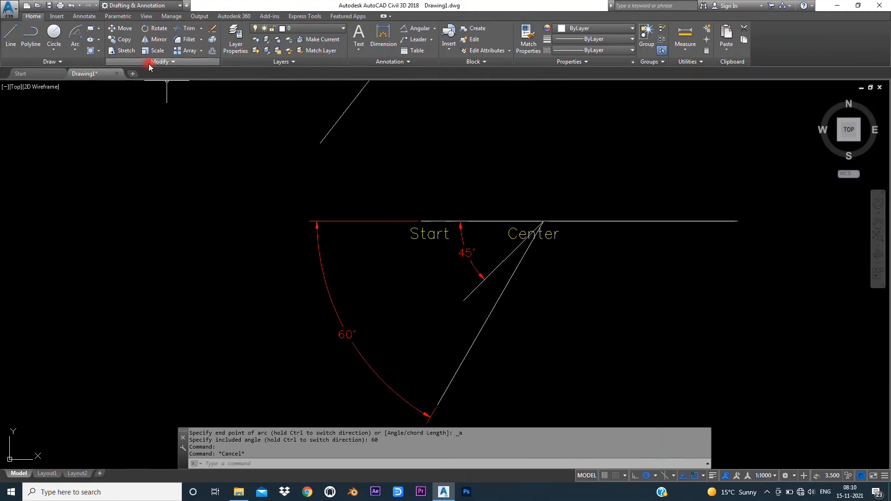
left_click(75, 48)
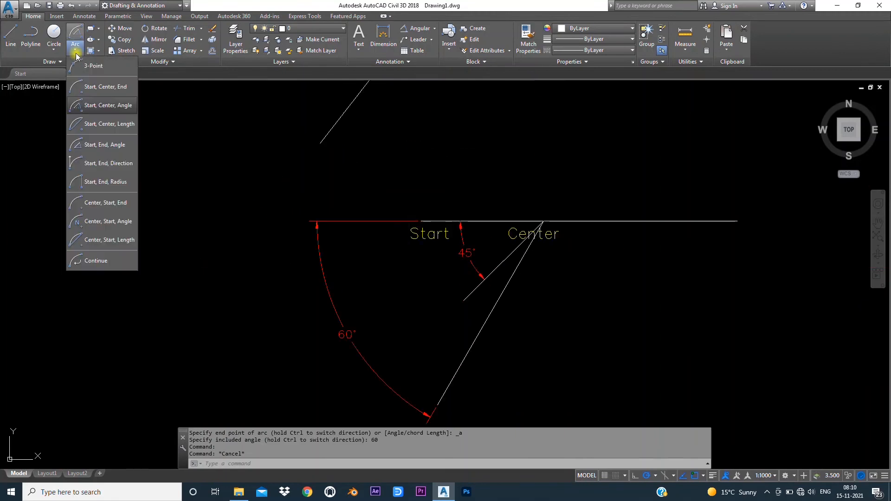
left_click(103, 106)
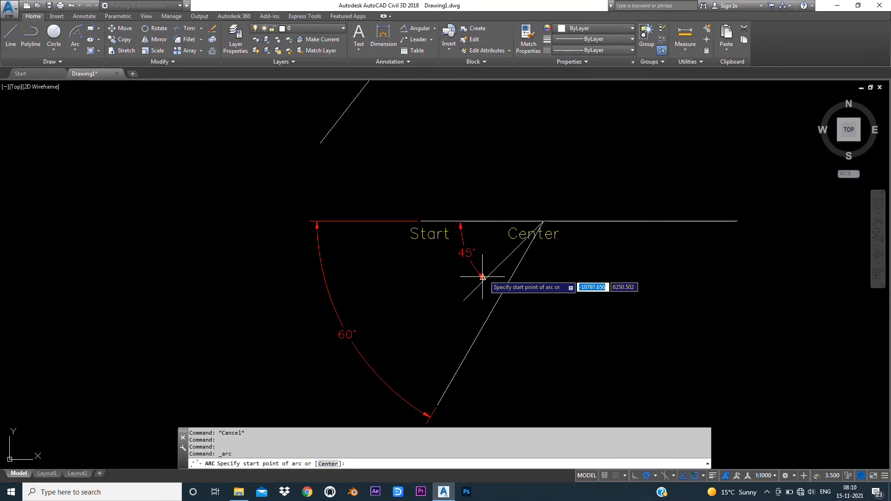
left_click(421, 221)
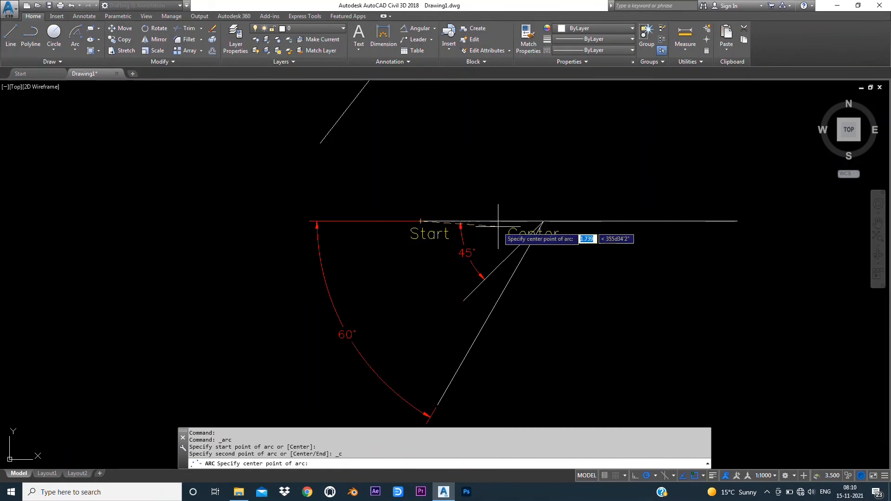
left_click(543, 221)
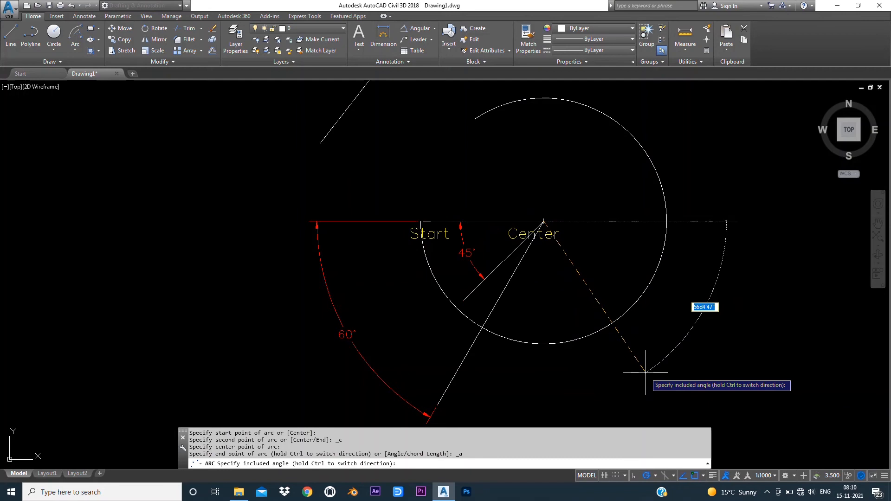
type("60")
key("Return")
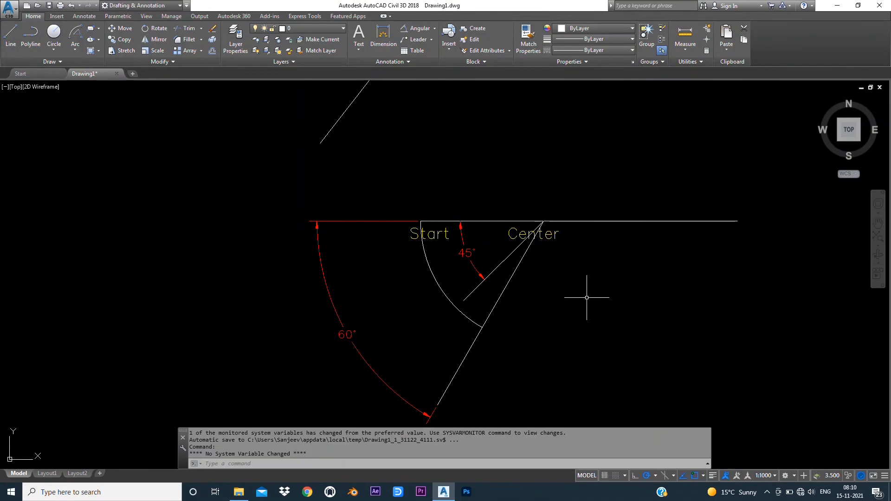
Step: Draw a second Start, Center, Angle arc on the lower-right figure about its Center, with a 45° included angle, and briefly select it for checking
left_click(75, 47)
left_click(100, 106)
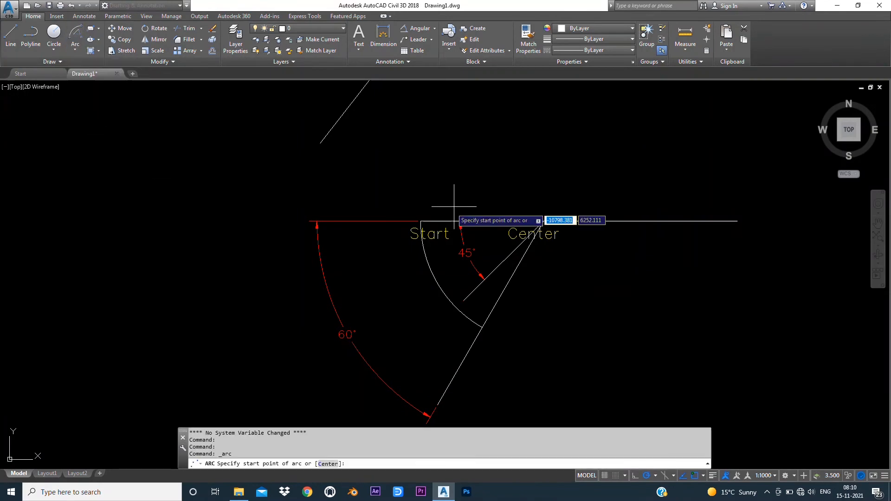
left_click(422, 221)
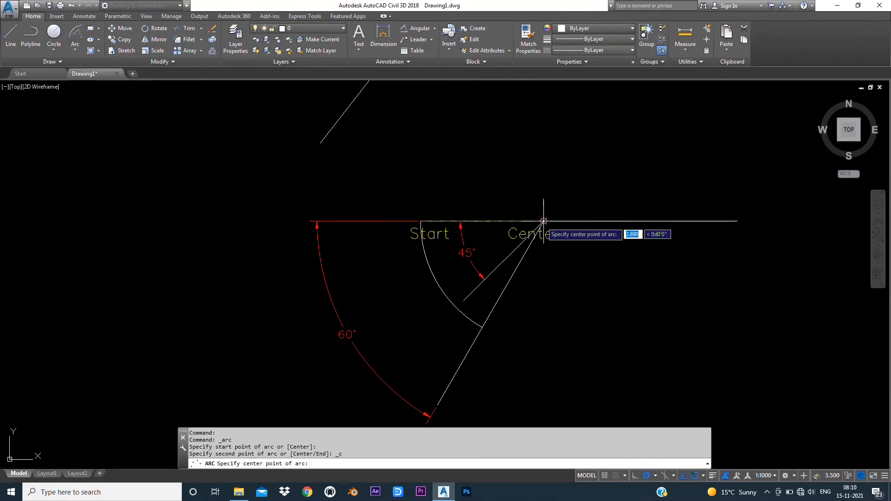
left_click(544, 221)
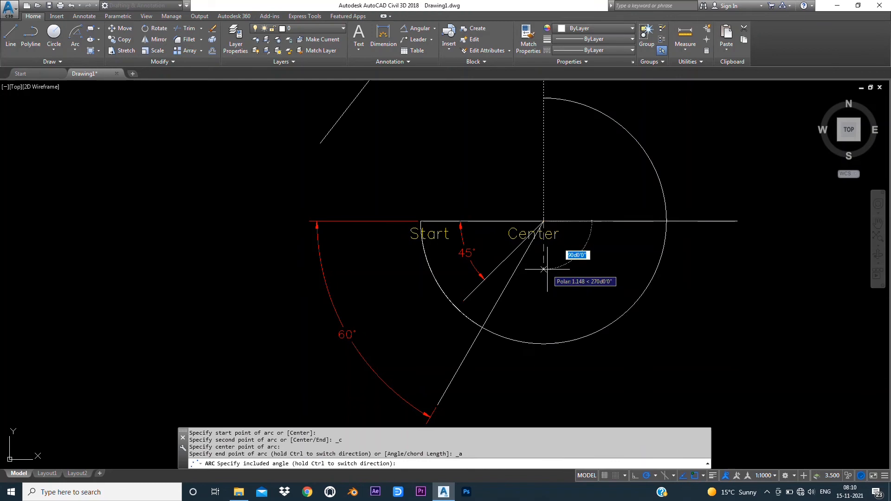
type("4")
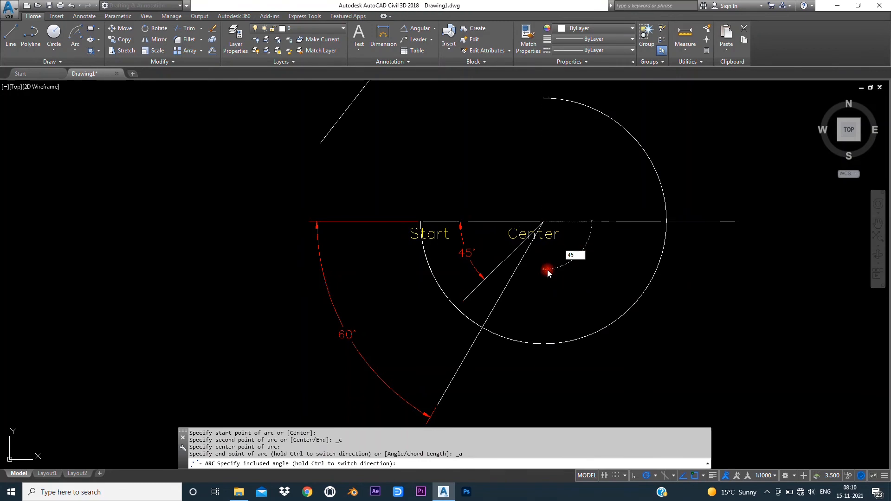
type("5")
key("Return")
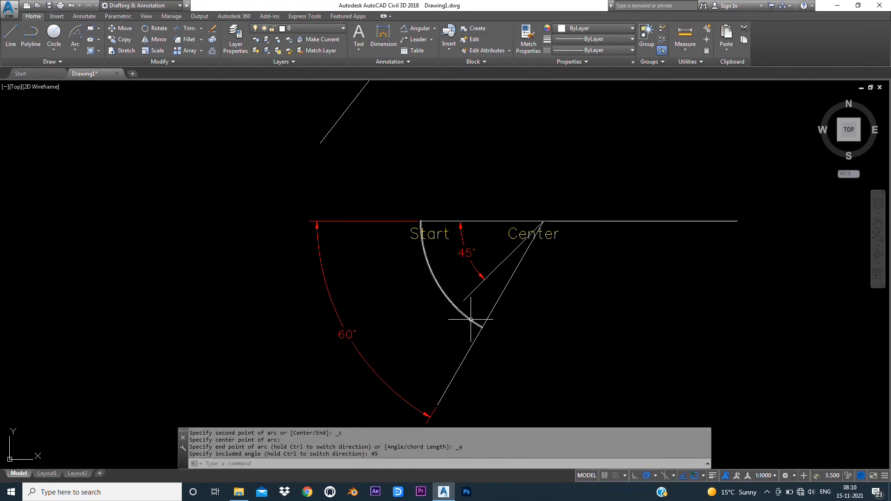
scroll(442, 305, "down", 4)
scroll(441, 292, "up", 4)
scroll(442, 293, "up", 2)
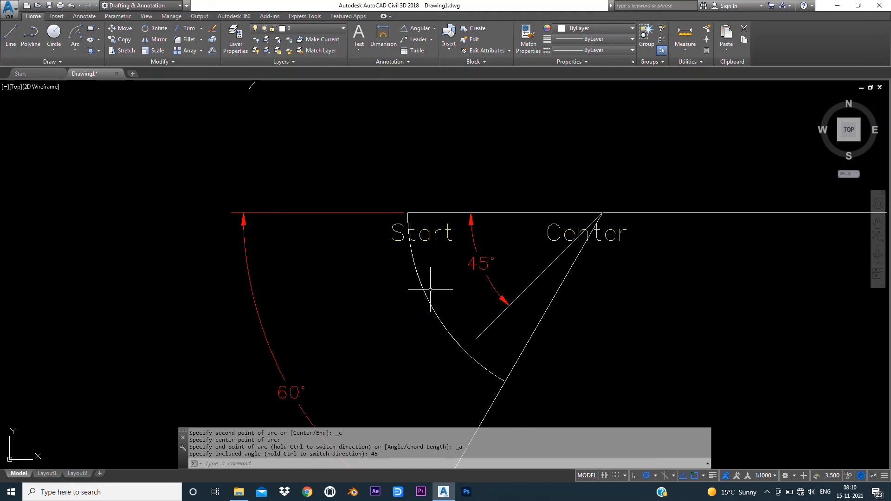
left_click(426, 290)
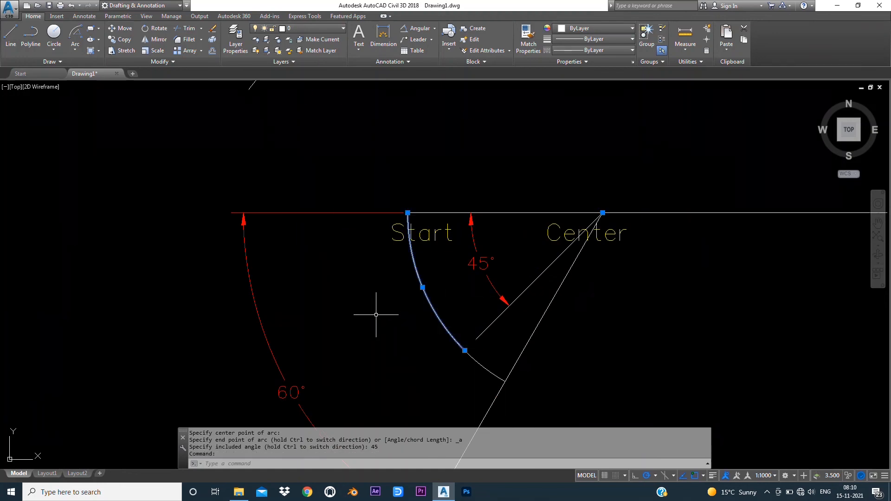
key("Escape")
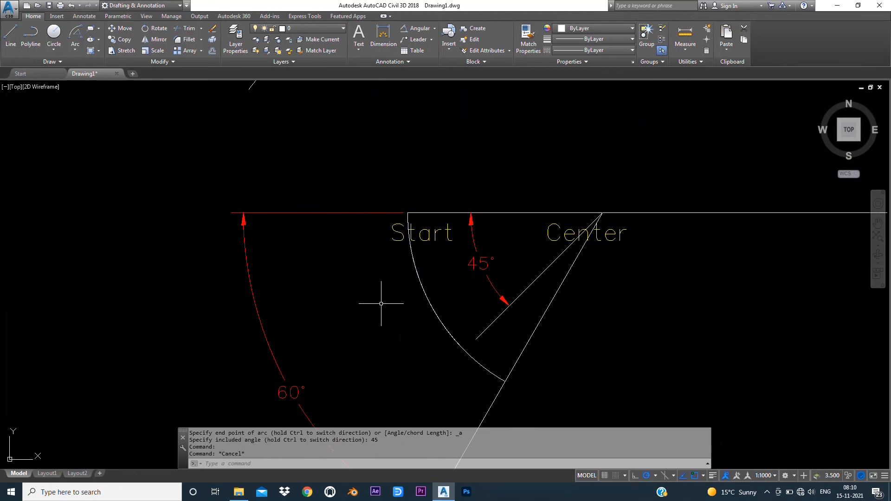
Step: Draw a Start, Center, Angle arc on the upper angled figure from its Start point about its Center, with a 56° included angle
scroll(381, 304, "down", 3)
scroll(332, 97, "up", 2)
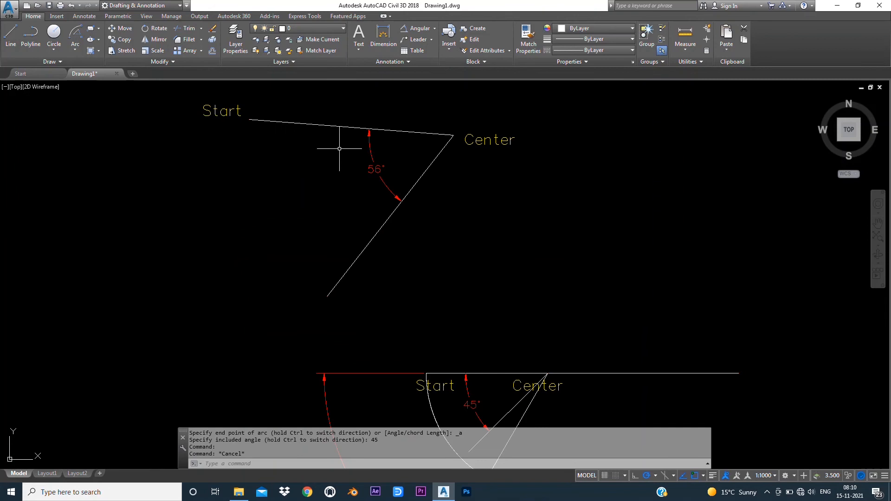
left_click(74, 47)
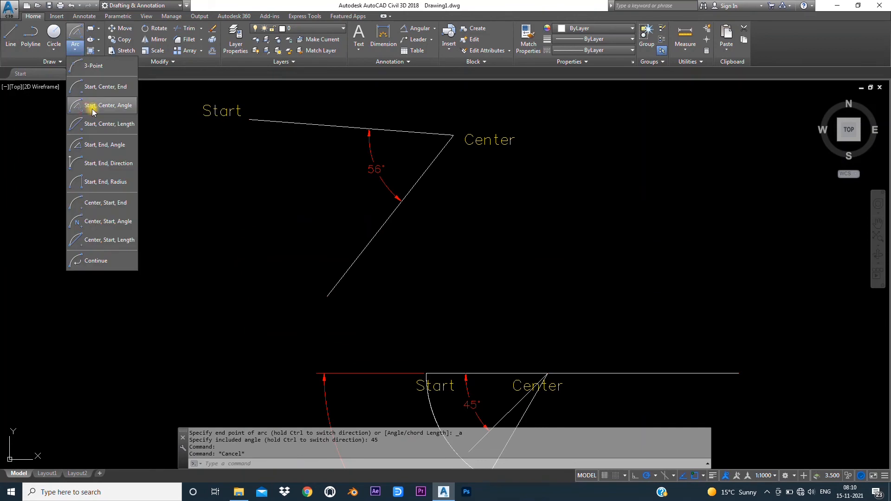
left_click(92, 106)
left_click(249, 120)
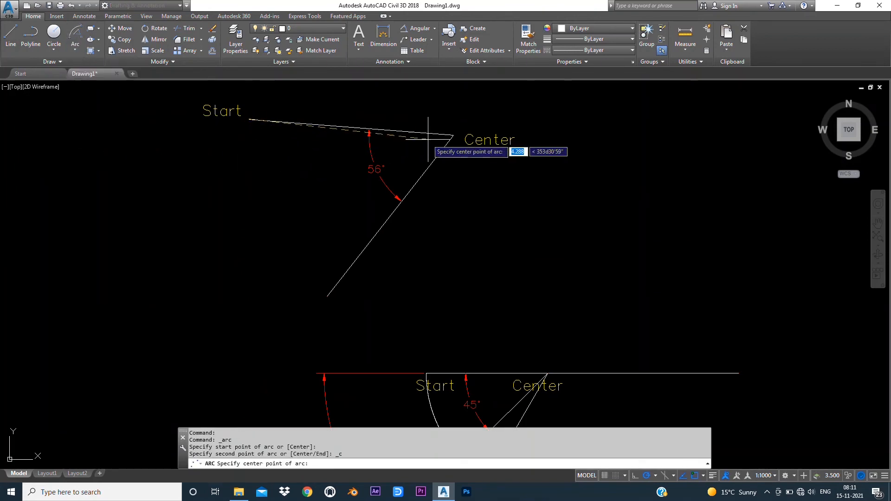
left_click(451, 135)
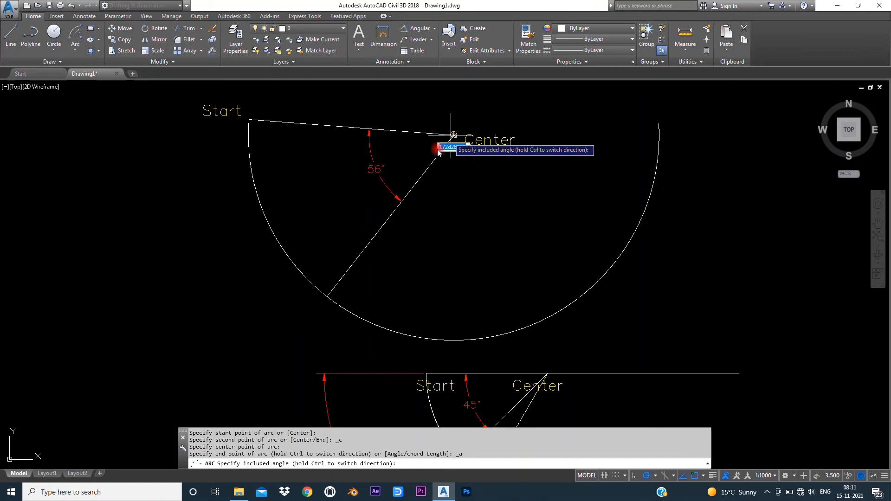
type("56")
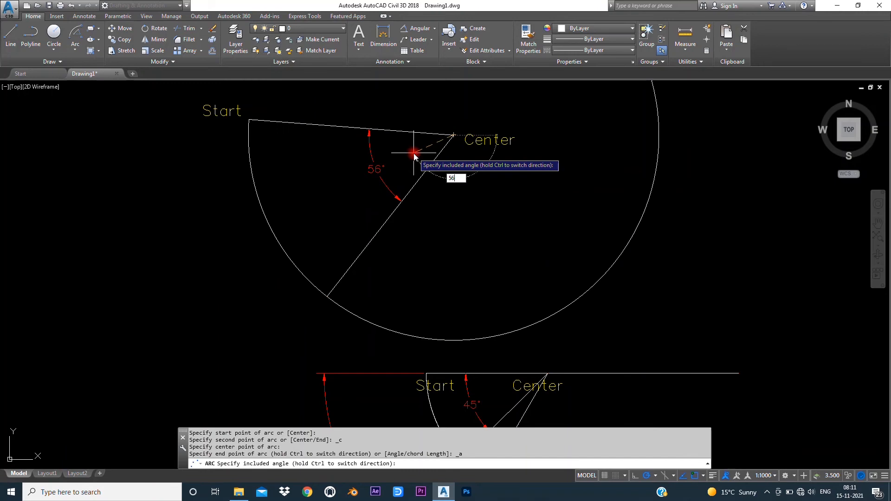
key("Return")
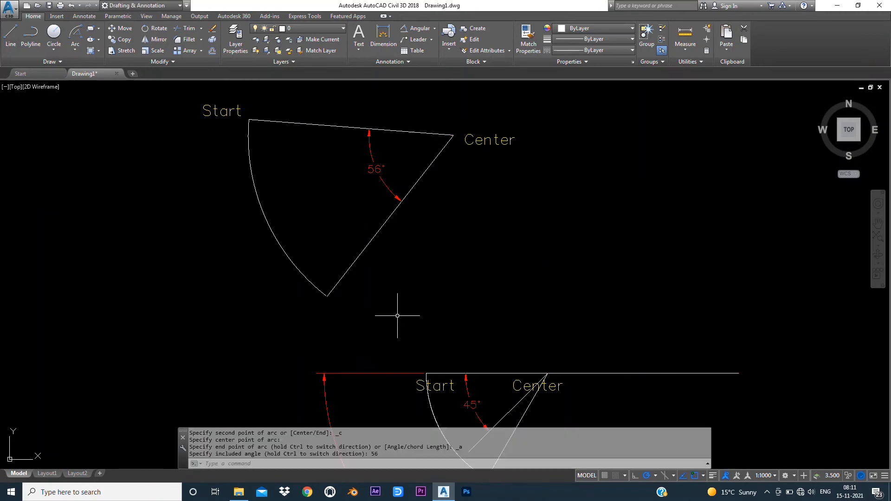
scroll(367, 243, "down", 3)
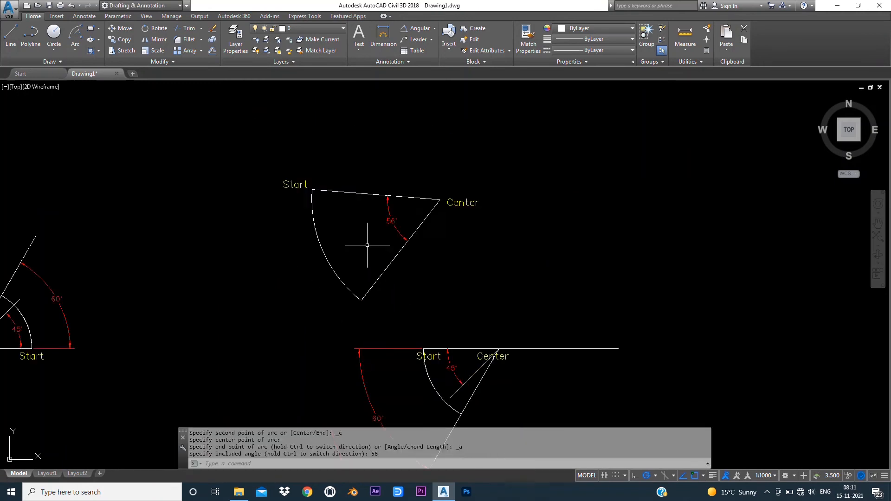
scroll(367, 243, "up", 5)
scroll(367, 243, "down", 4)
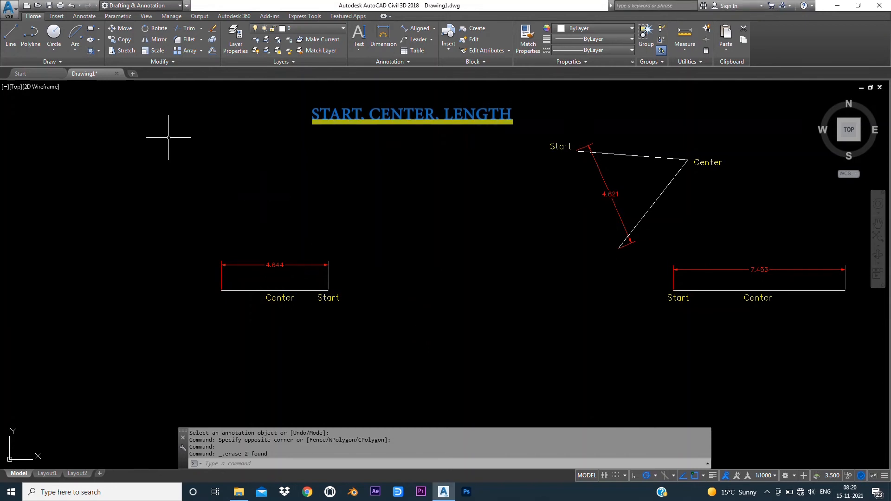
Step: Draw a Start, Center, Length arc on the left line from its Start end about its midpoint, with a chord length of 4.644
left_click(76, 52)
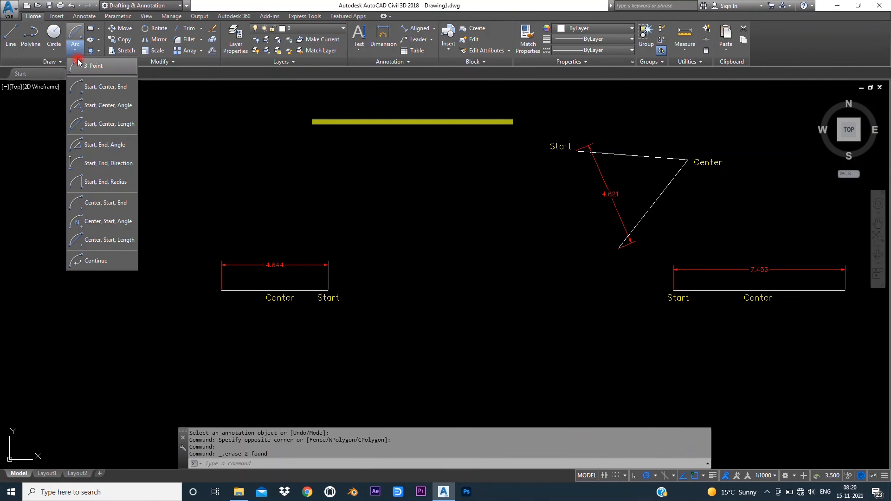
left_click(112, 130)
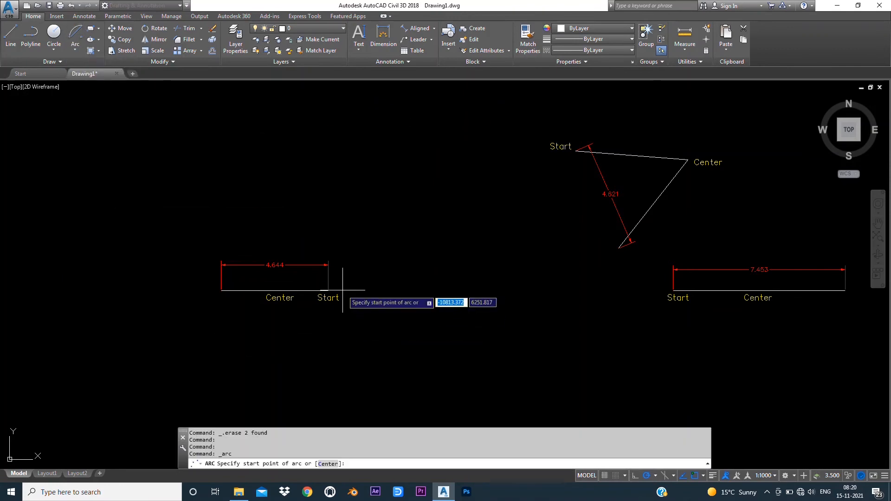
left_click(328, 291)
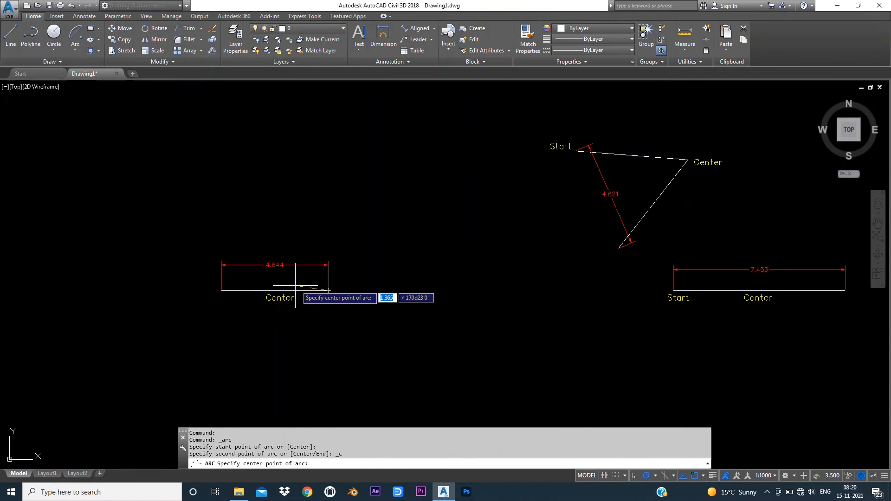
left_click(274, 291)
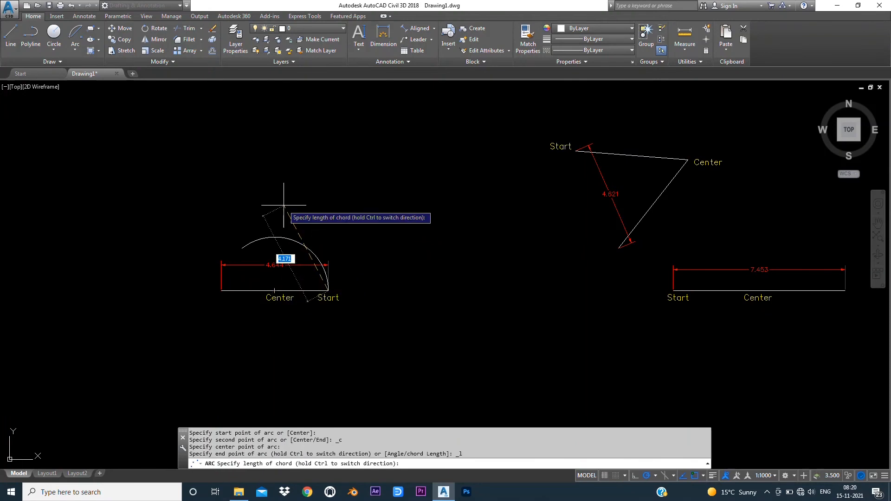
type("4.644")
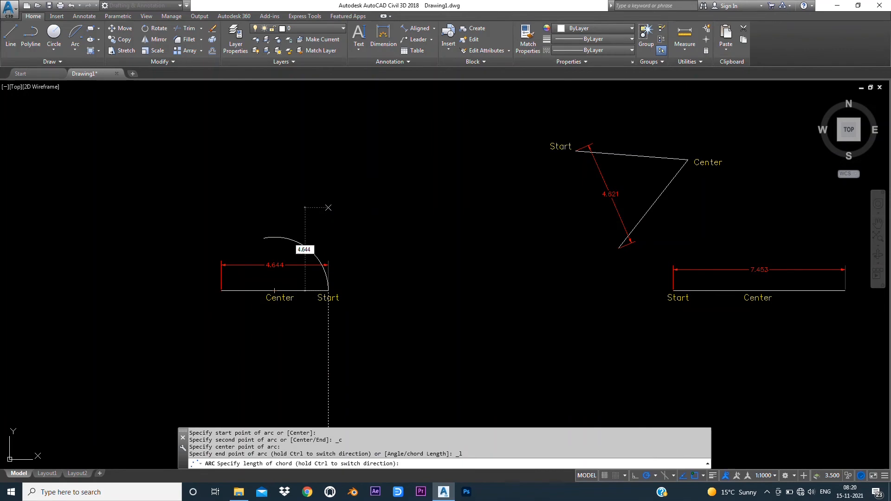
key("Return")
Step: Draw a Start, Center, Length arc on the lower-right line from its Start end about its midpoint, with a chord length of 7.453
scroll(279, 218, "down", 2)
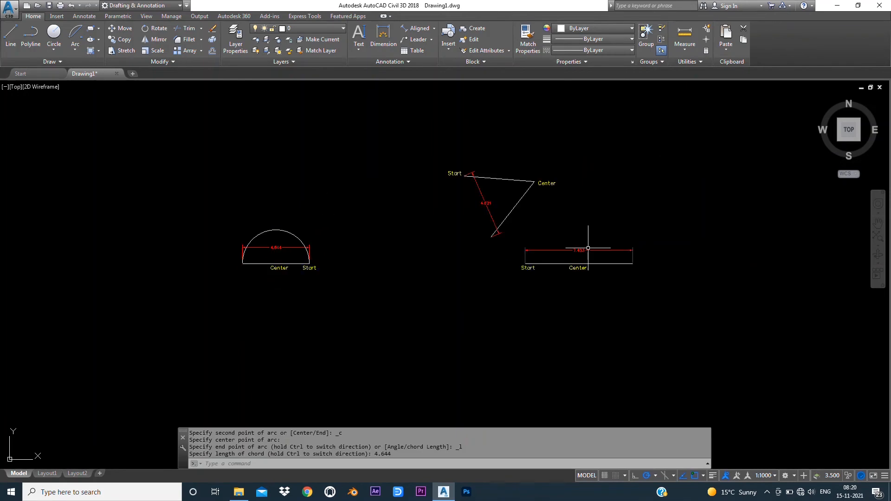
scroll(588, 248, "up", 4)
scroll(464, 226, "down", 2)
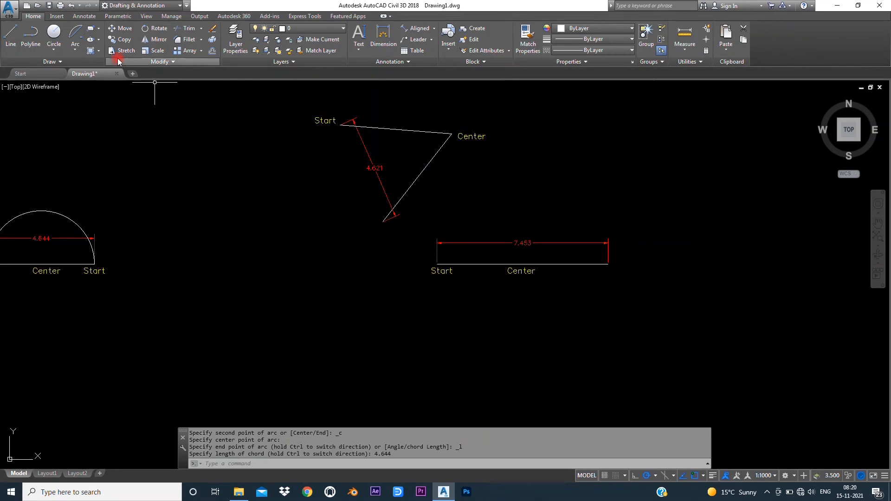
left_click(74, 46)
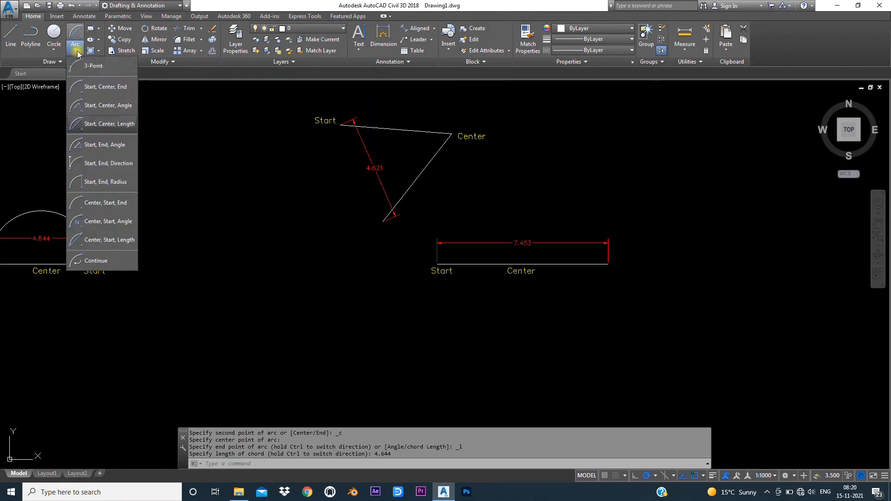
left_click(101, 128)
scroll(436, 263, "up", 3)
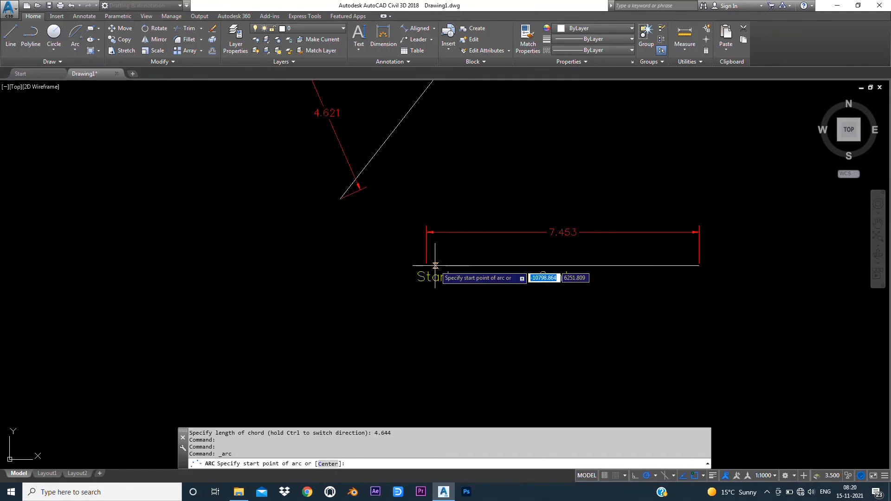
left_click(436, 266)
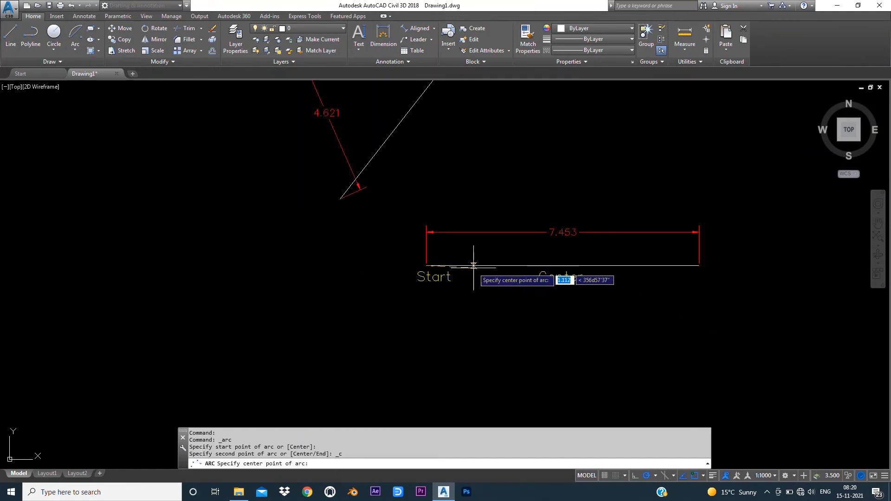
left_click(561, 265)
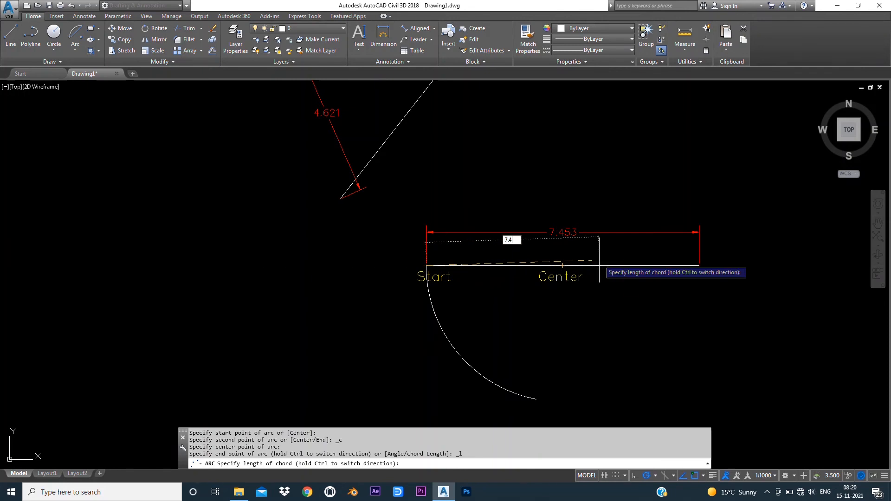
type("7.453")
key("Return")
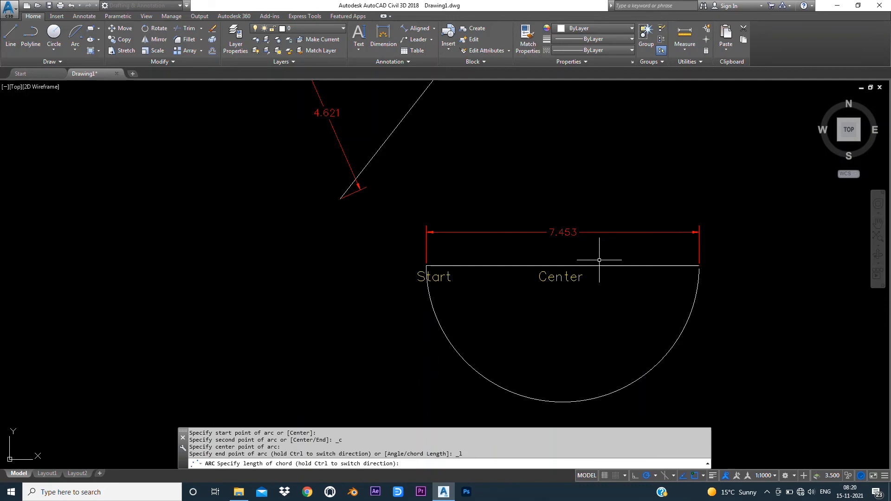
Step: Draw a Start, Center, Length arc on the upper angled figure from its Start point about its Center, with a chord length of 4.621
scroll(670, 366, "down", 2)
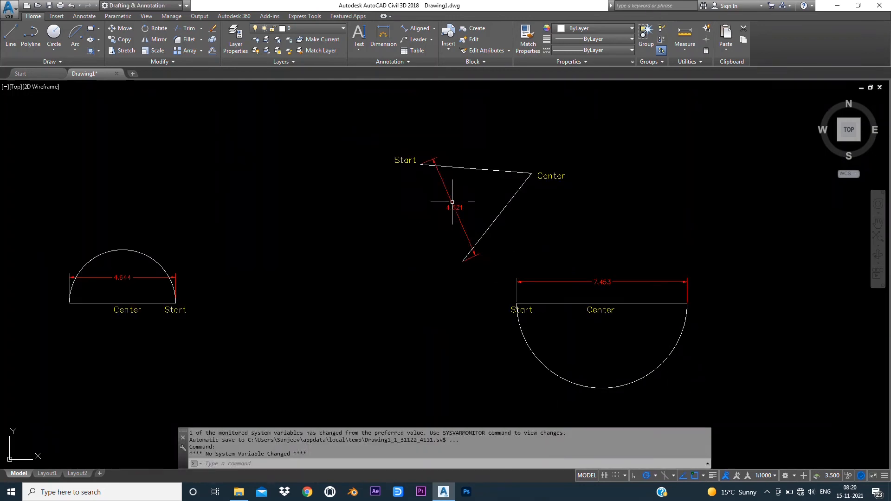
left_click(75, 49)
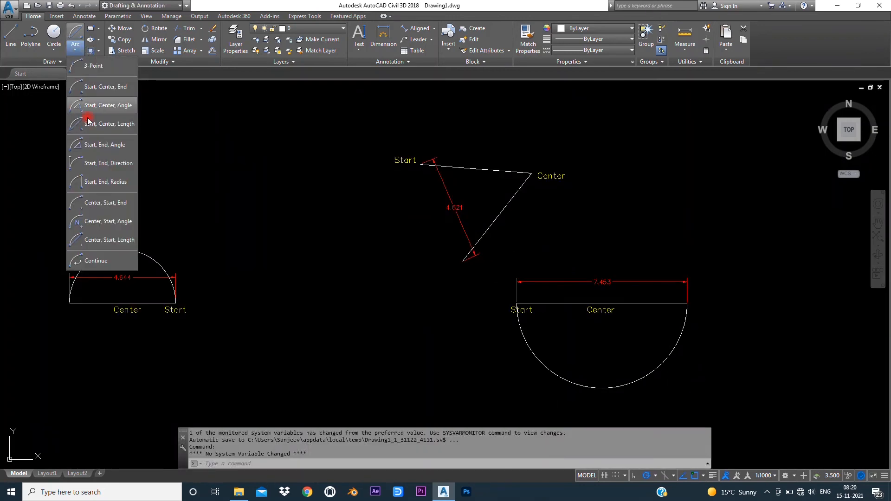
left_click(107, 125)
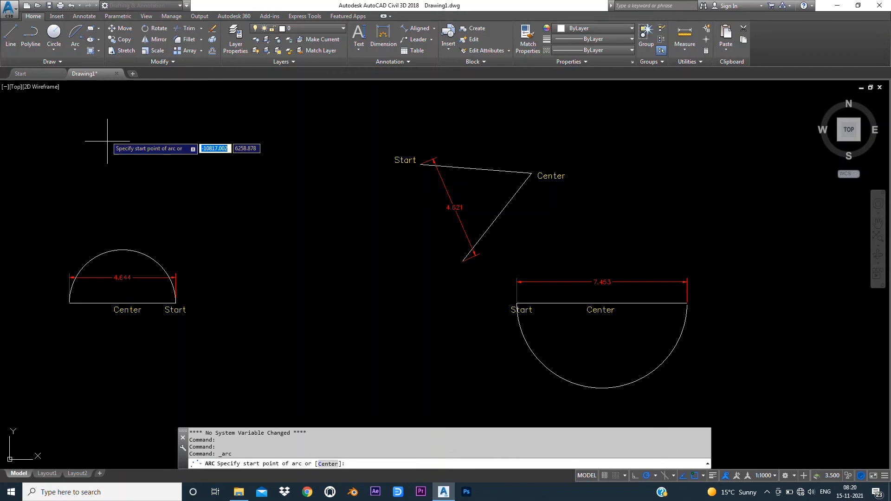
left_click(413, 159)
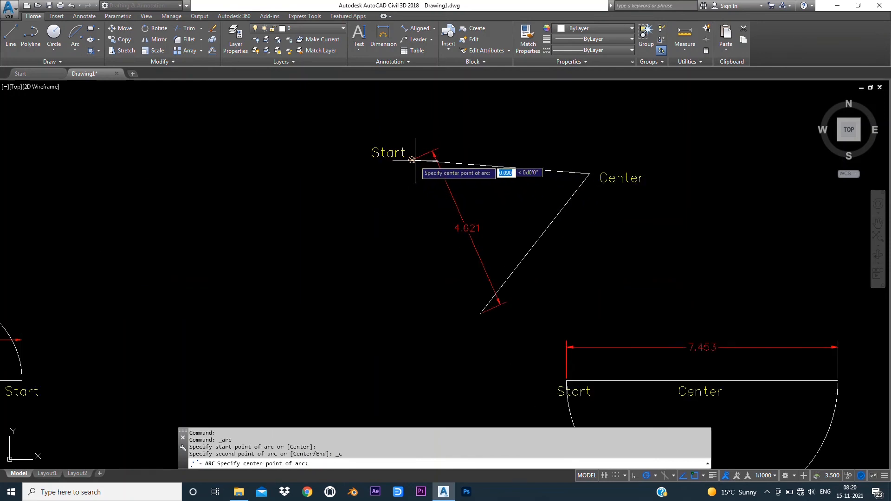
left_click(589, 174)
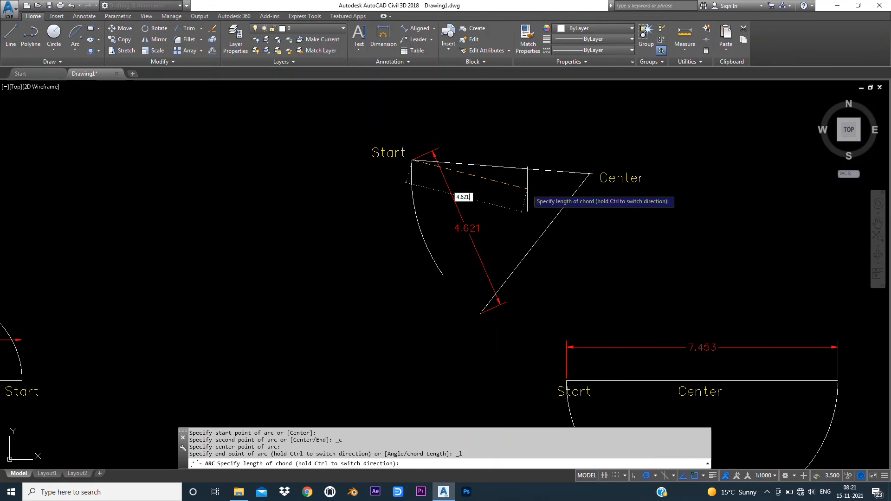
key("Return")
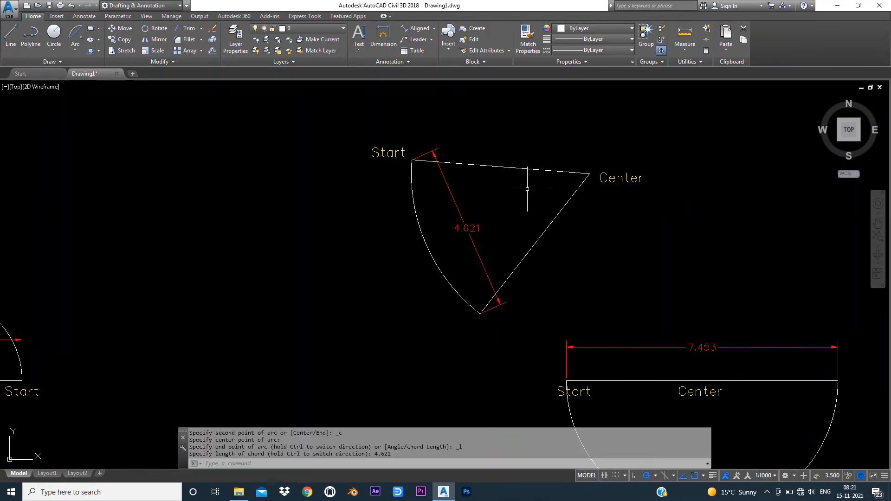
scroll(528, 189, "down", 2)
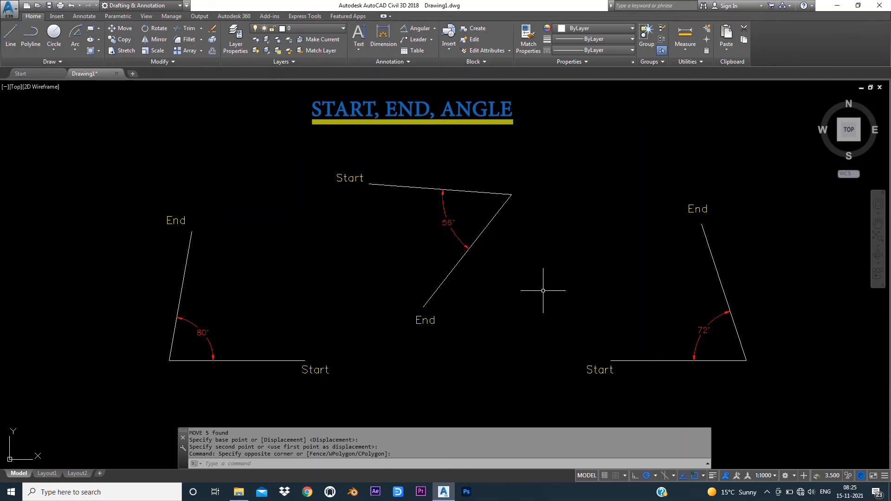
Step: Draw a Start, End, Angle arc on the left figure from its Start point to its End point, with an 80° included angle
left_click(74, 46)
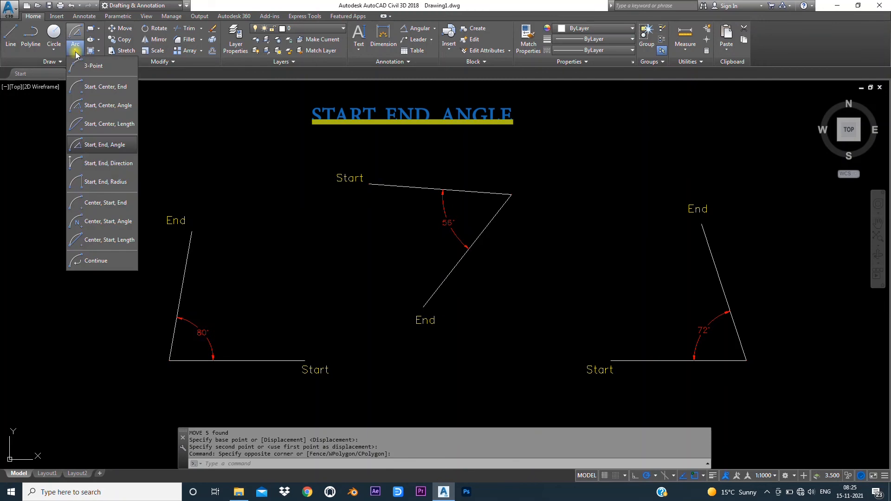
left_click(97, 148)
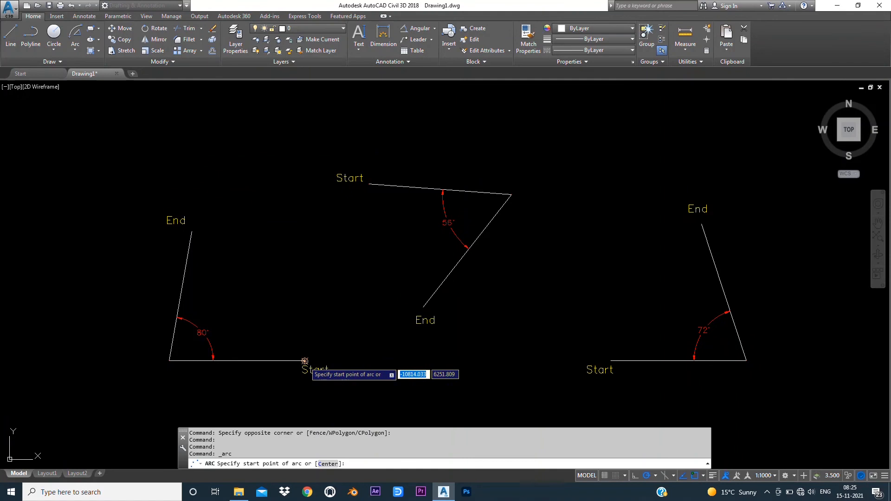
left_click(304, 360)
left_click(192, 231)
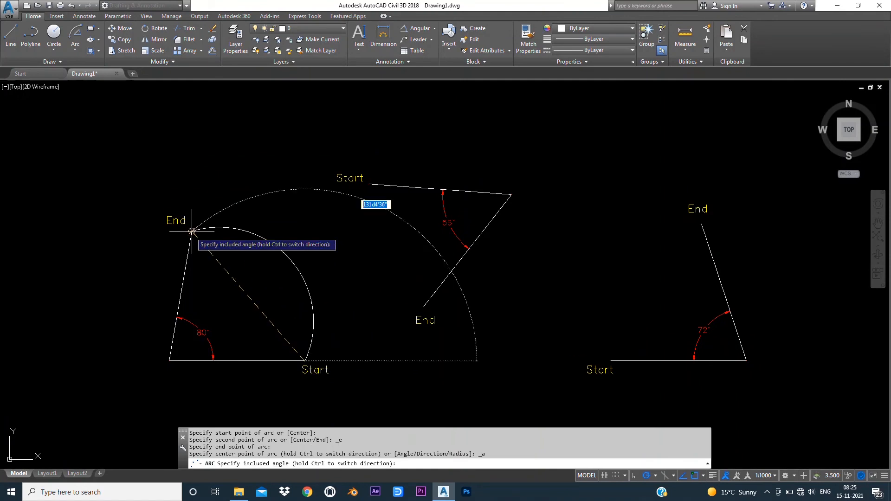
type("80")
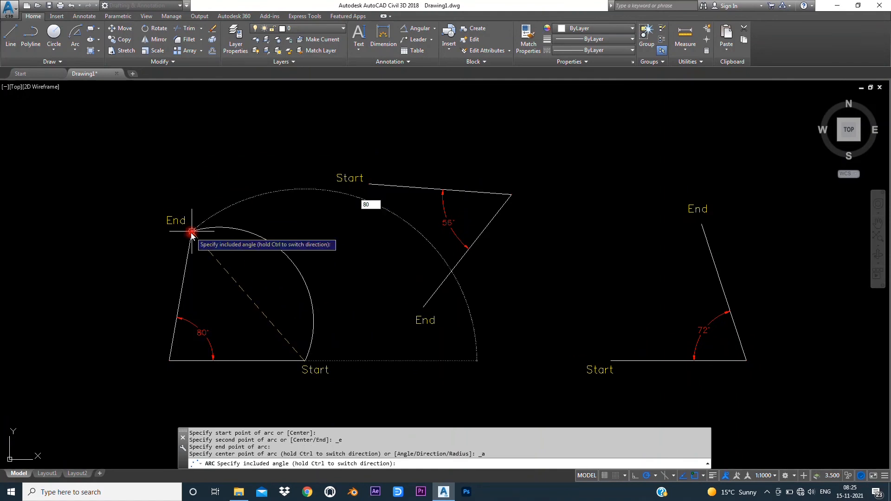
key("Return")
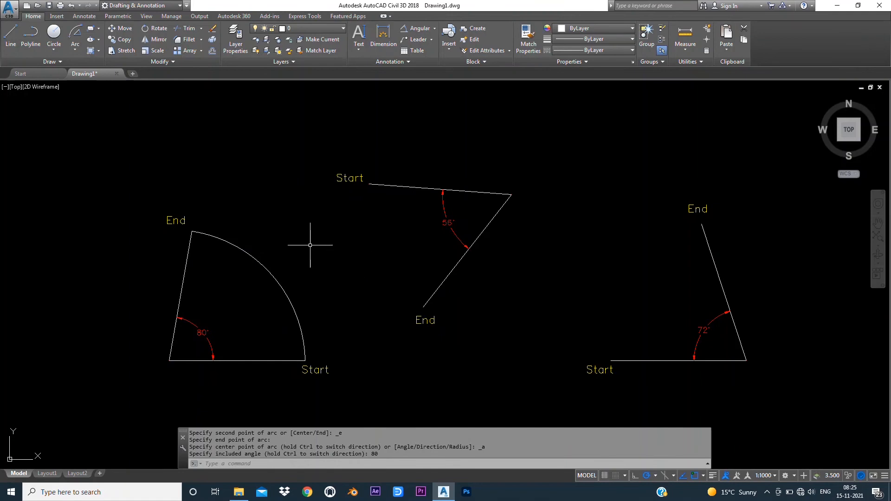
Step: Draw a Start, End, Angle arc on the right figure from its Start point to its End point, with a 72° included angle
left_click(75, 51)
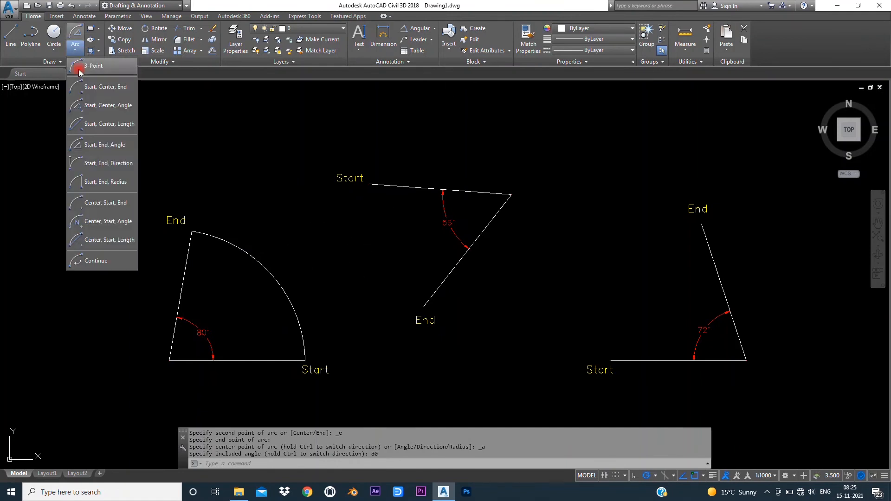
left_click(98, 147)
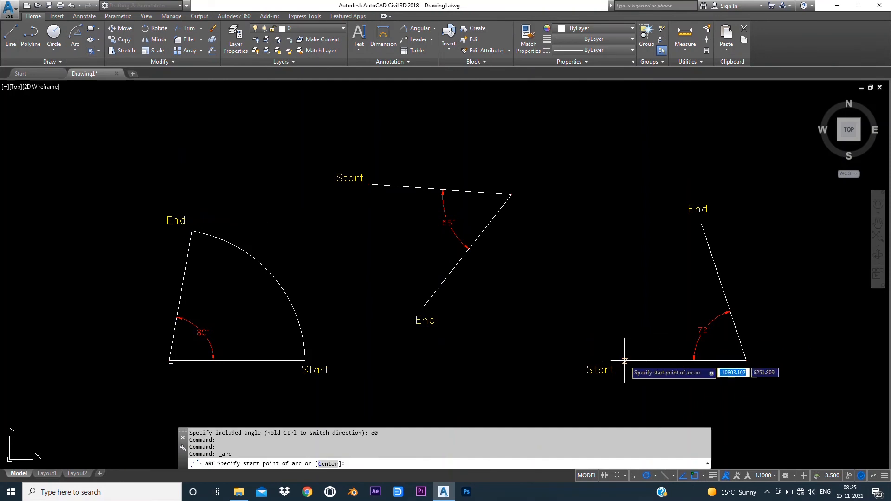
left_click(610, 361)
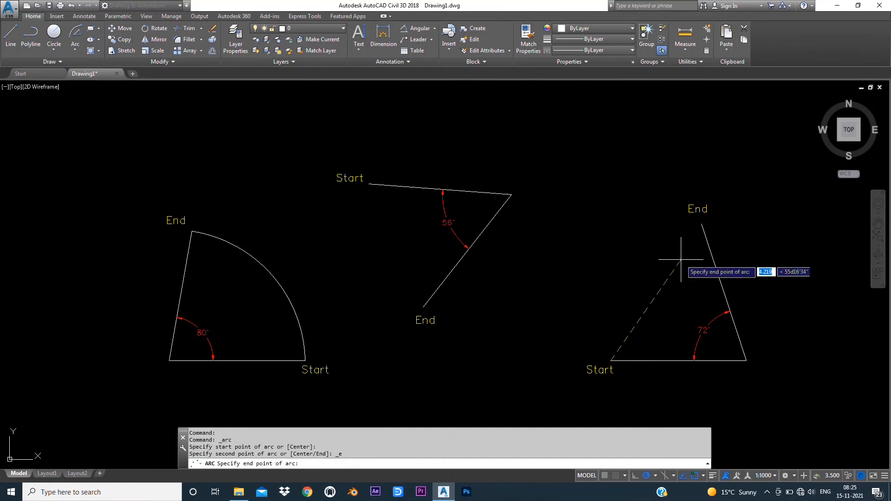
left_click(701, 225)
type("7")
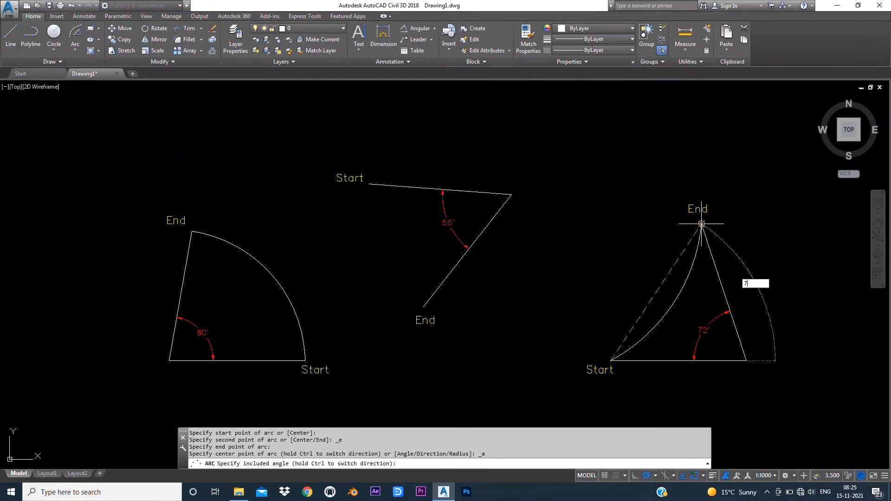
type("2")
key("Return")
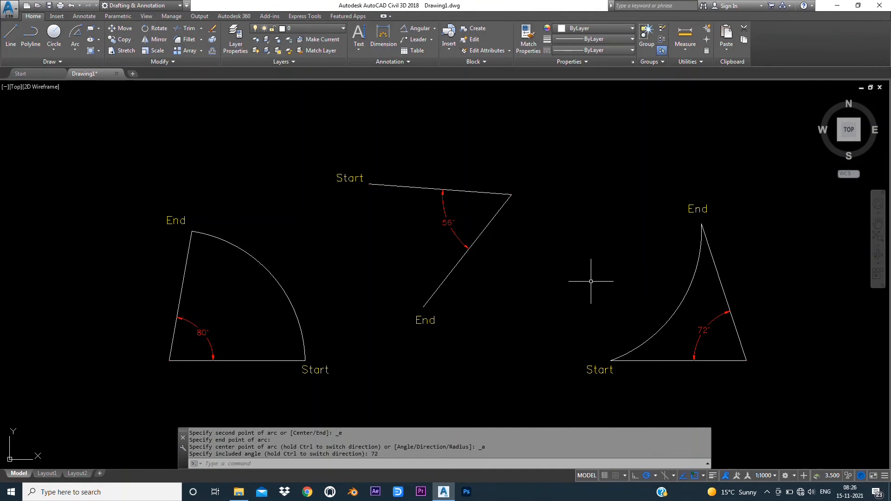
Step: Draw a Start, End, Angle arc on the upper middle figure from its Start point to its End point, with a 56° included angle
scroll(593, 282, "down", 2)
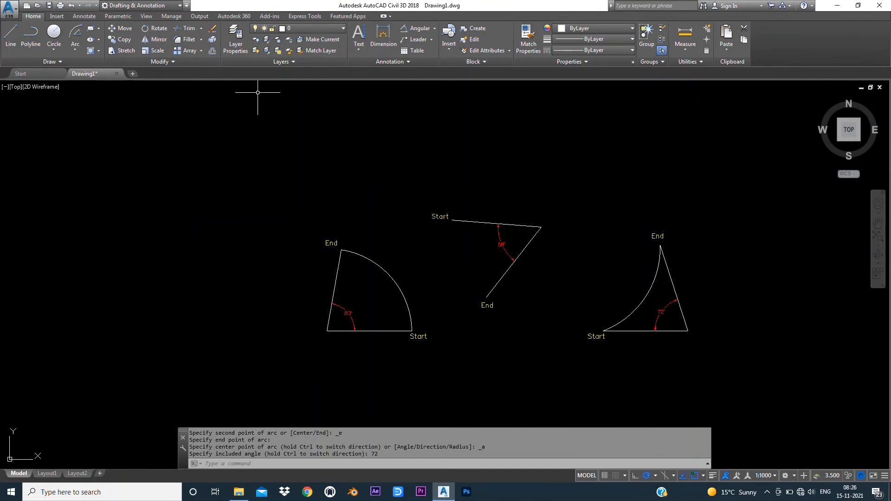
left_click(77, 52)
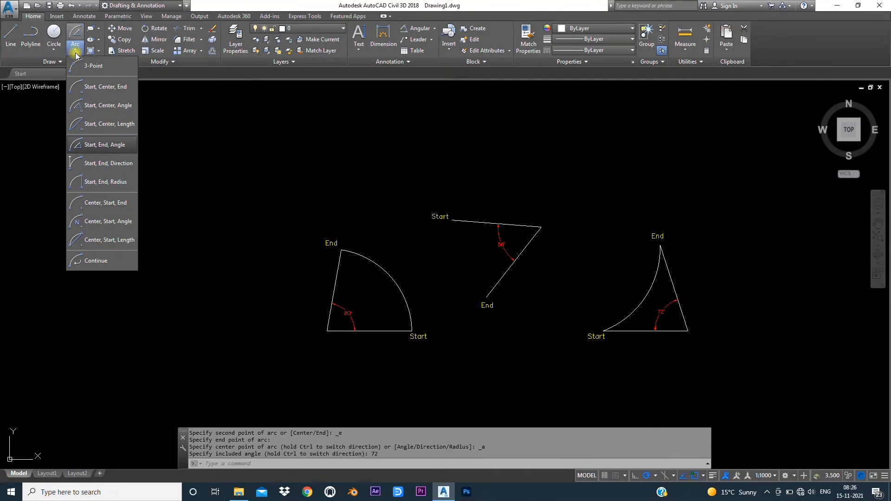
left_click(104, 146)
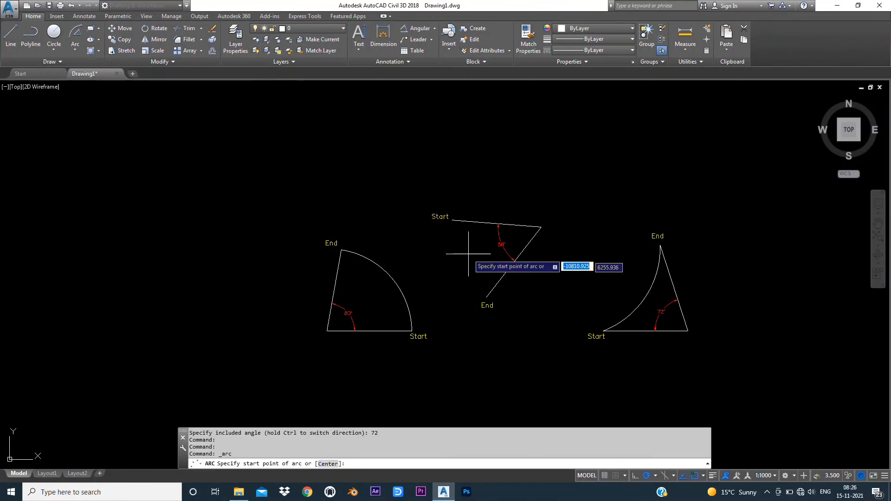
left_click(452, 220)
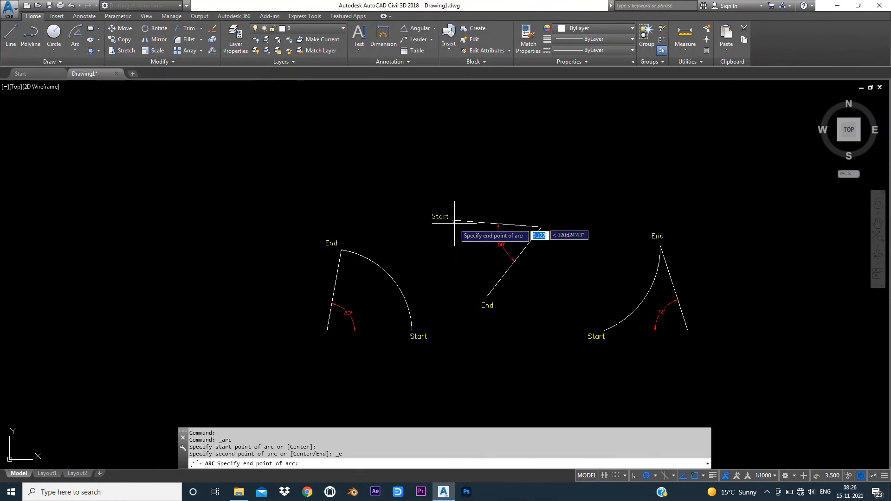
left_click(486, 298)
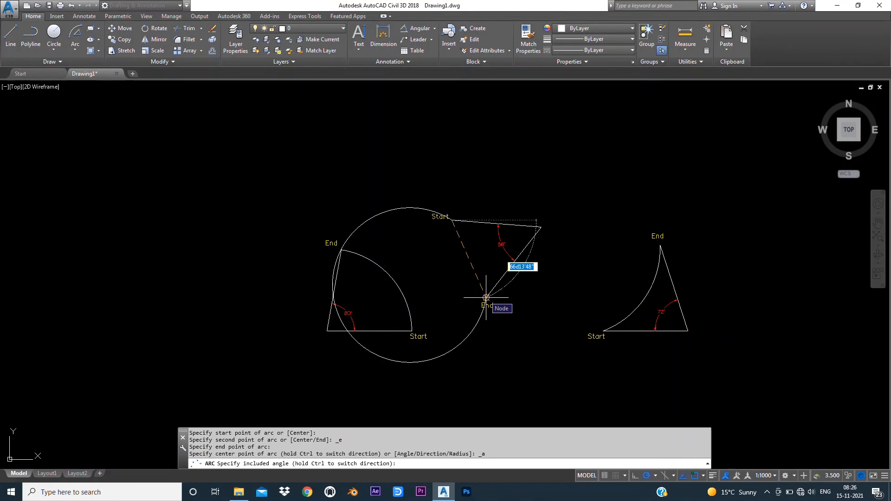
type("56")
key("Return")
scroll(485, 297, "up", 2)
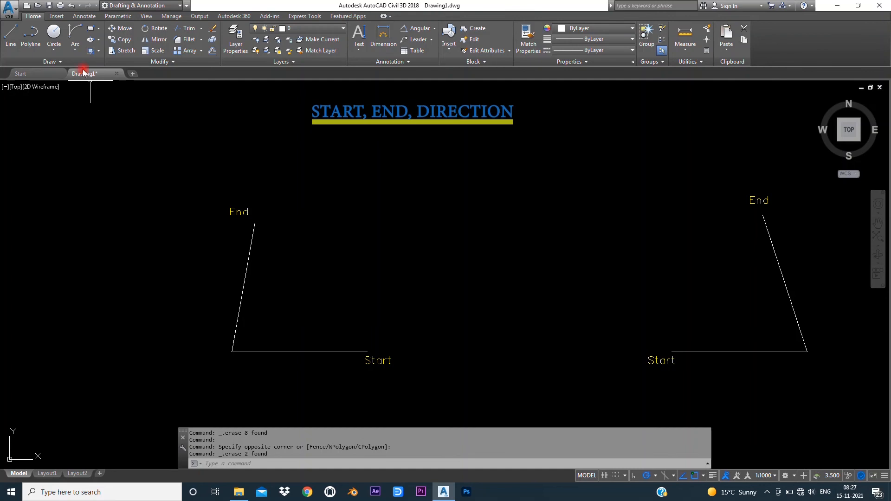
Step: Draw a Start, End, Direction arc on the left figure from its Start point to its End point, with a nearly vertical upward start tangent
left_click(74, 53)
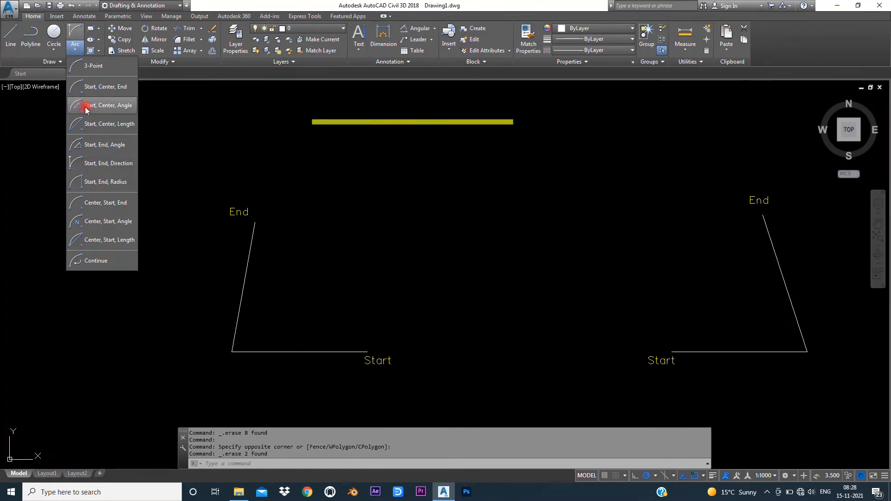
left_click(112, 166)
left_click(367, 353)
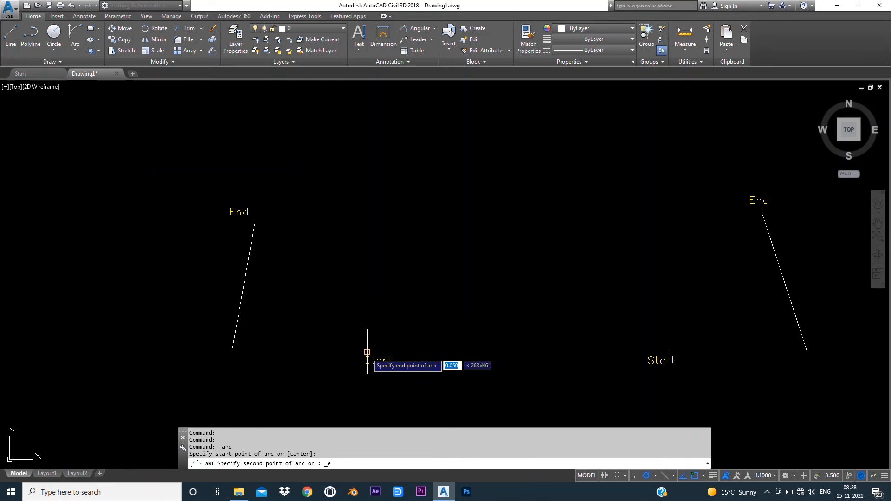
left_click(254, 222)
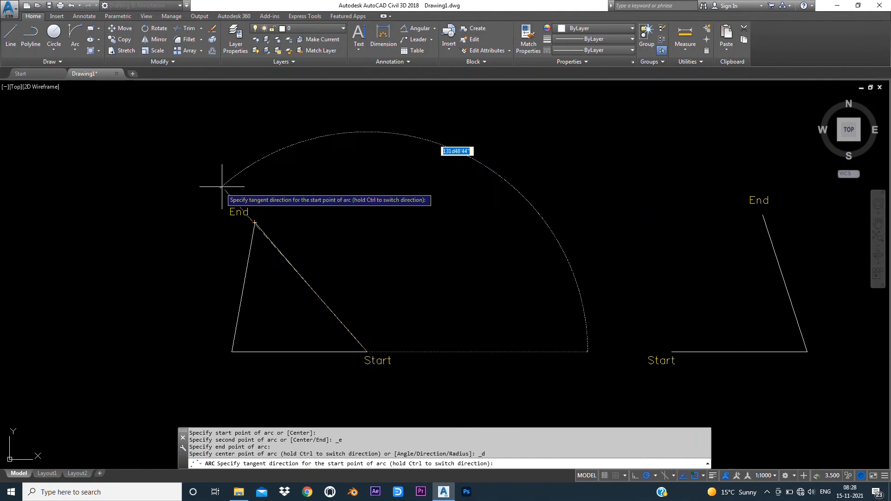
left_click(372, 160)
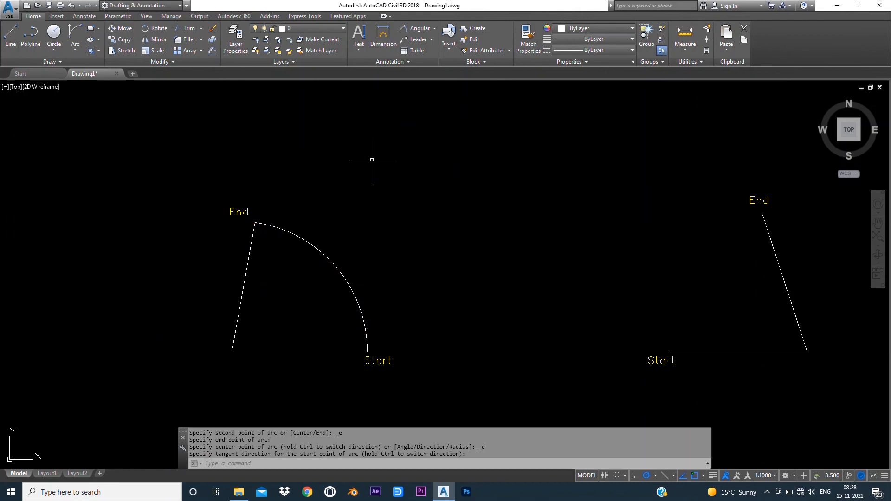
Step: Draw a Start, End, Direction arc on the right figure from its Start point to its End point
left_click(75, 53)
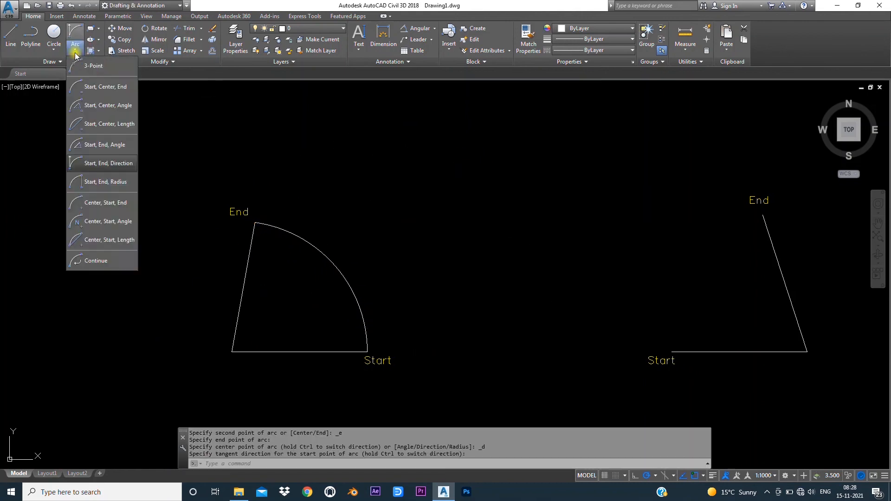
left_click(104, 164)
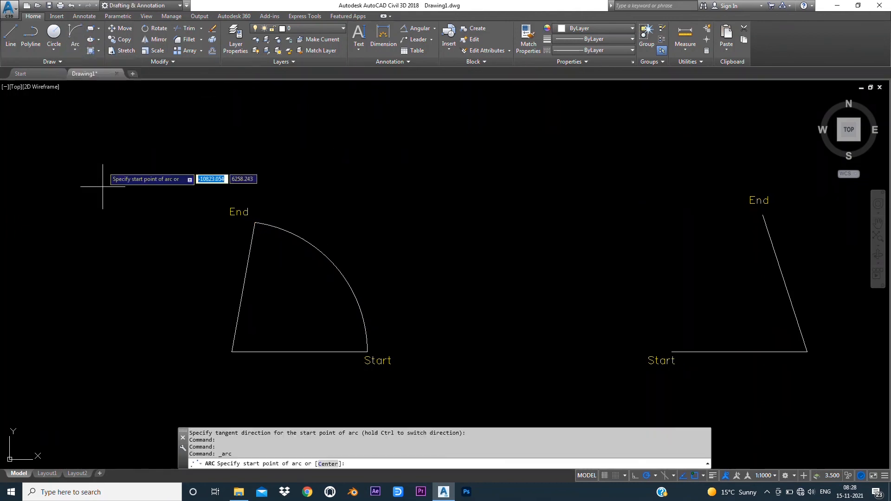
left_click(672, 352)
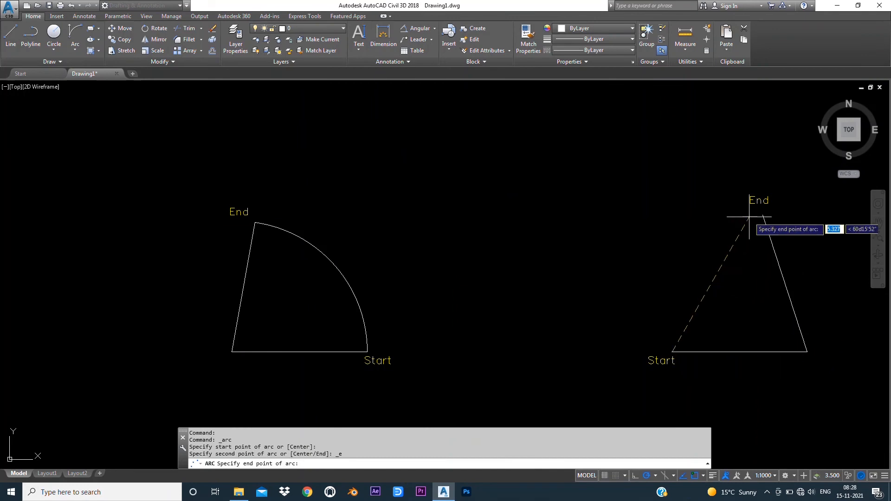
left_click(762, 215)
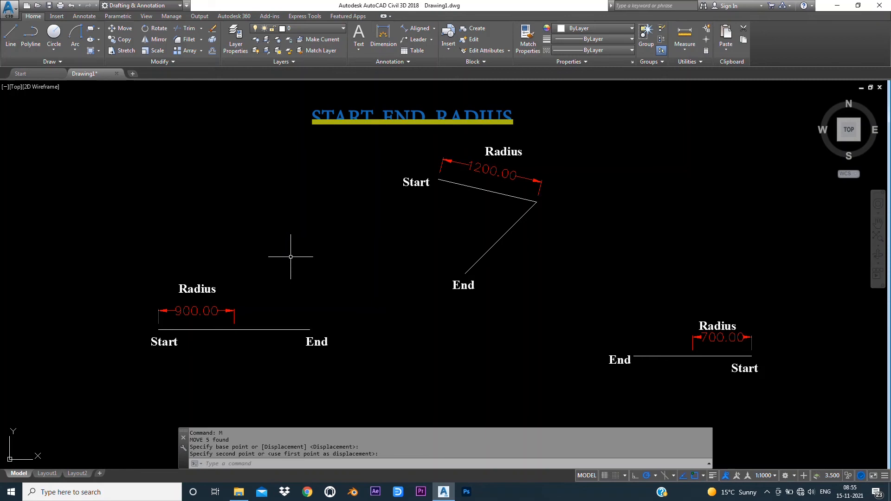
Step: Draw a Start, End, Radius arc on the left line from its Start end to its End end, with a radius of 900
left_click(74, 51)
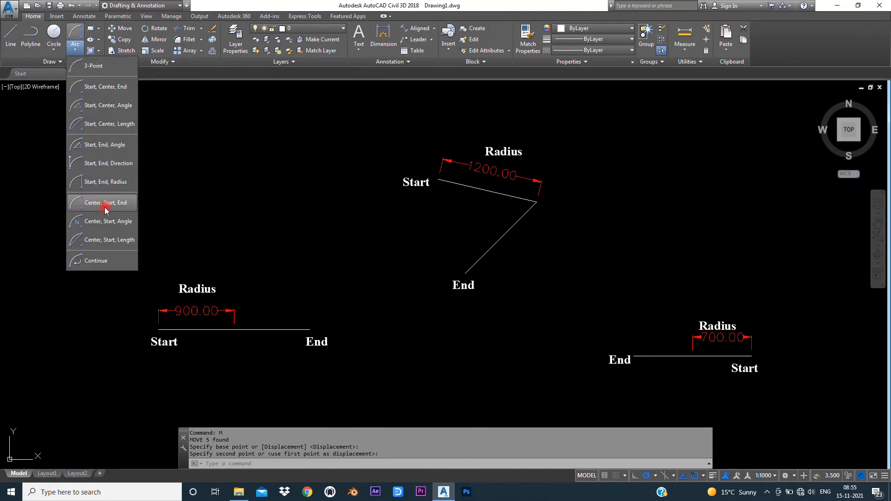
left_click(102, 184)
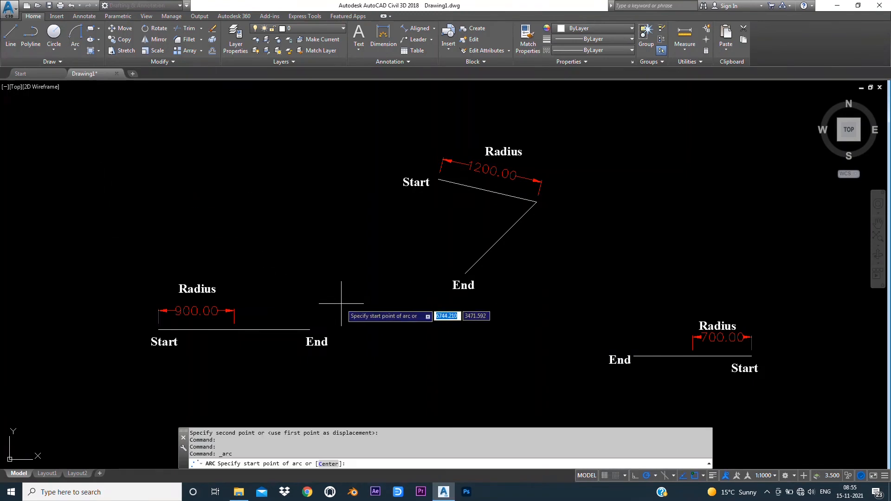
left_click(159, 330)
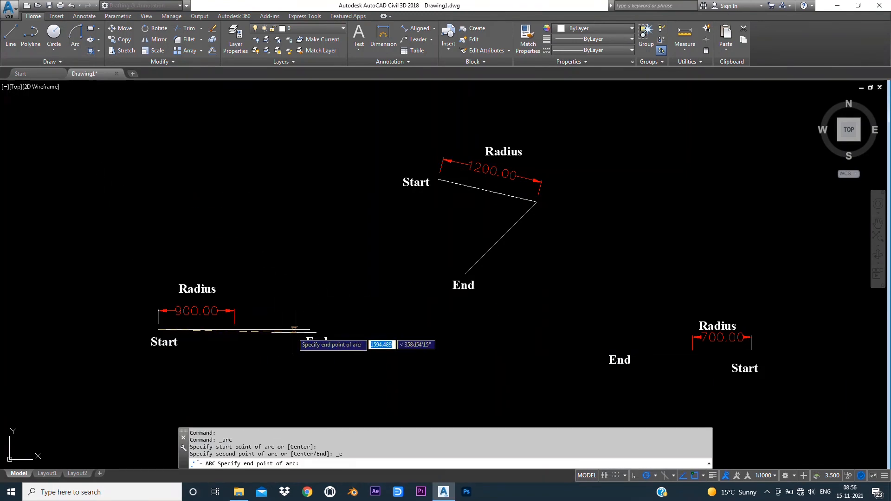
left_click(310, 330)
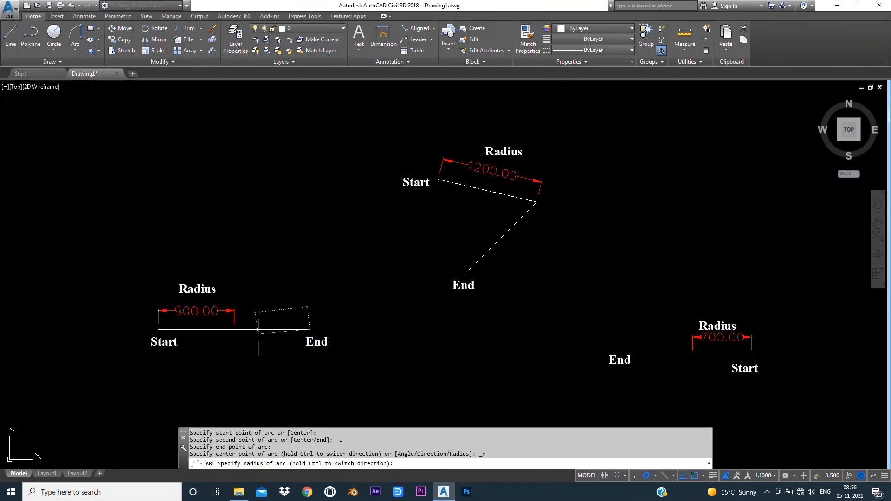
type("900")
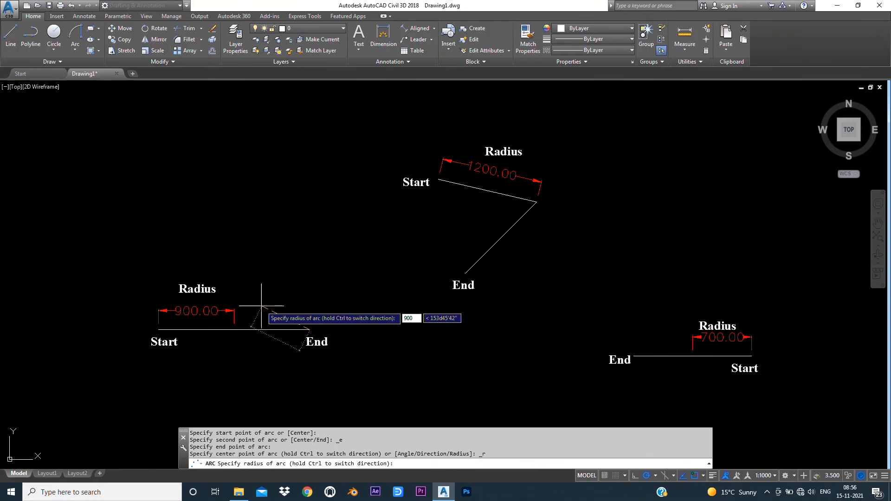
key("Return")
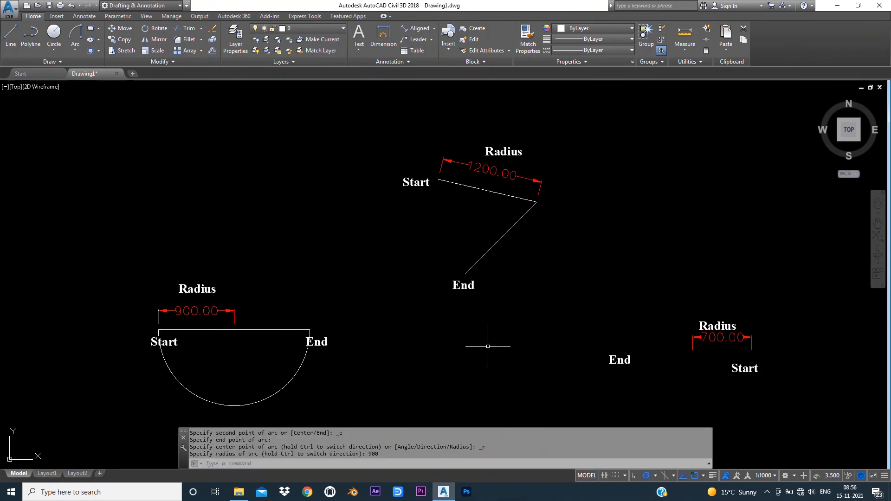
Step: Draw a Start, End, Radius arc on the right line from its Start end to its End end, with a radius of 700
left_click(74, 52)
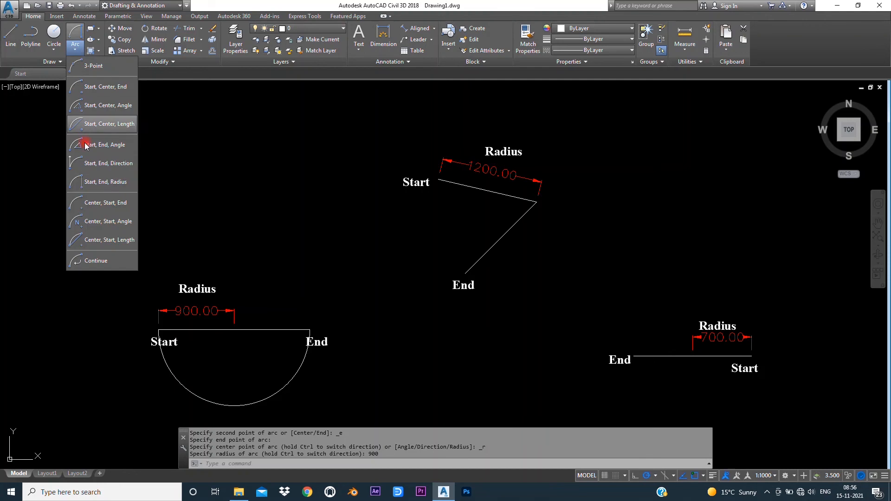
left_click(112, 183)
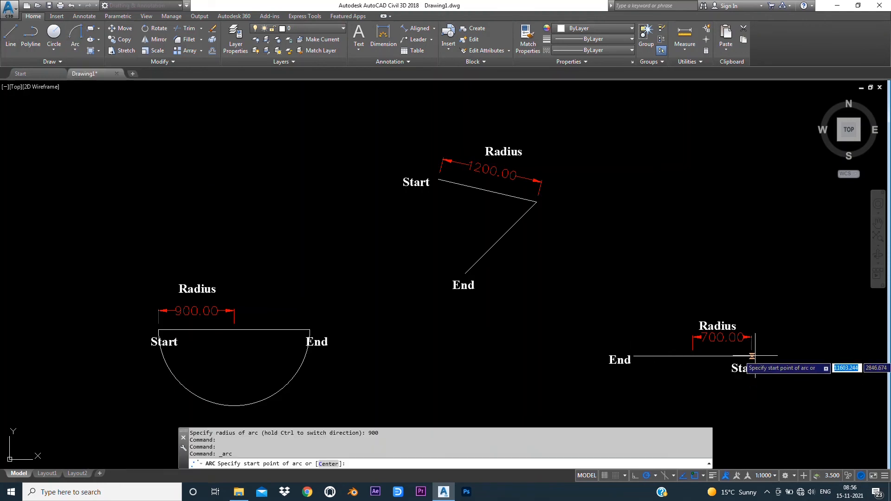
scroll(754, 357, "up", 3)
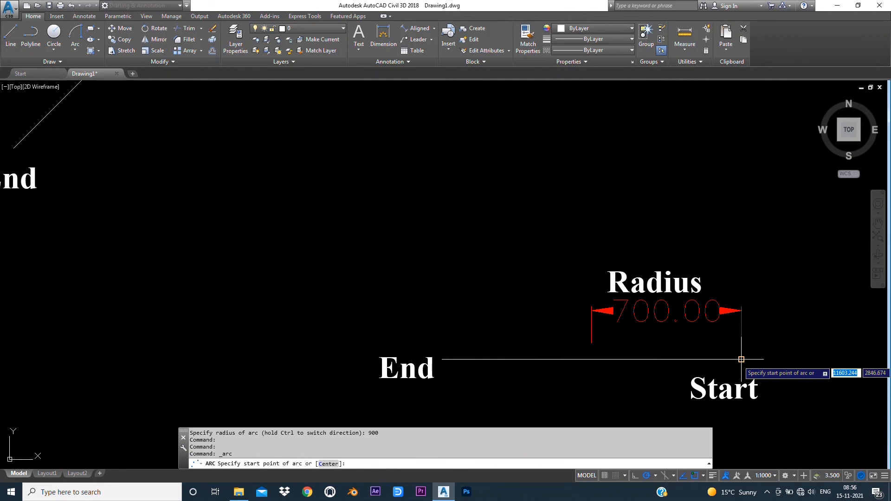
left_click(741, 359)
left_click(442, 359)
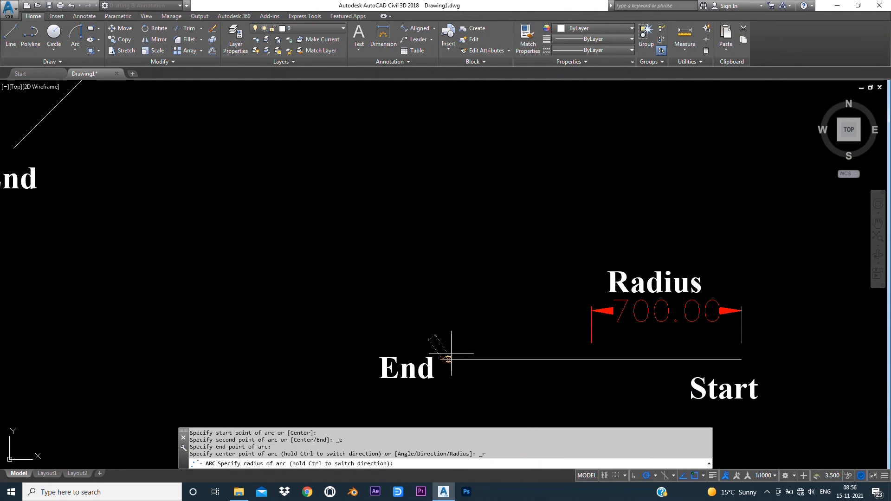
type("700")
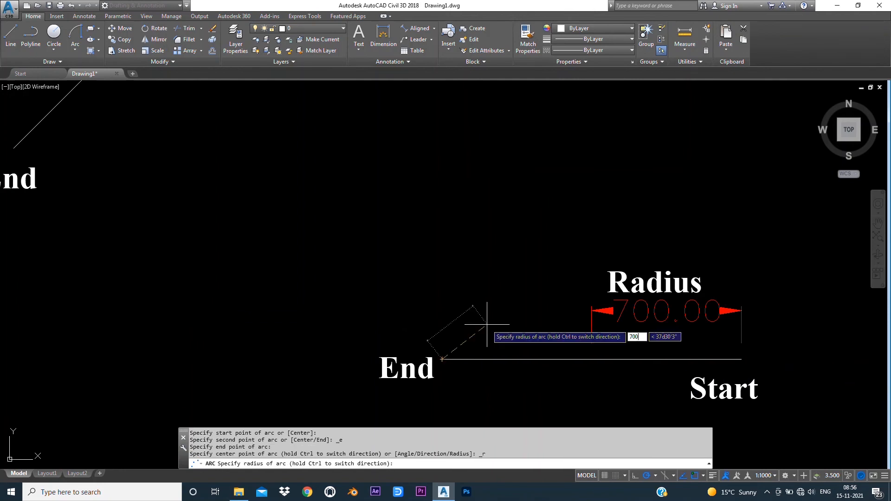
key("Return")
scroll(487, 324, "down", 6)
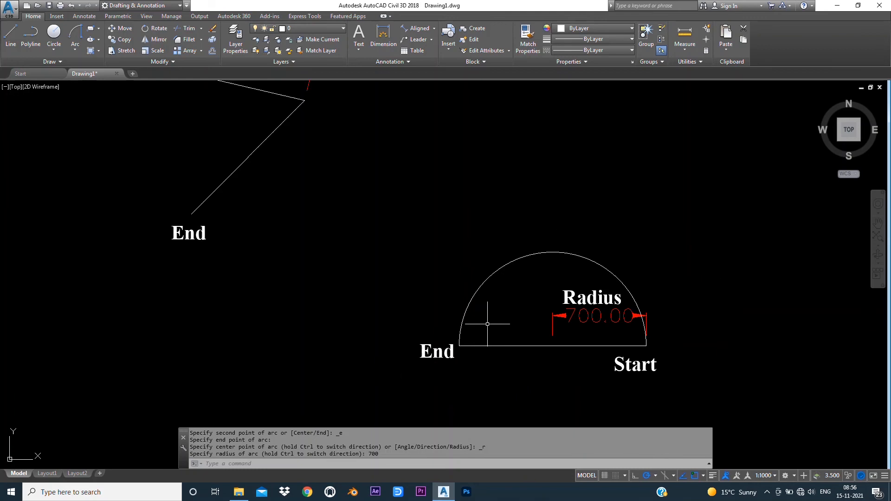
Step: Draw a Start, End, Radius arc on the upper middle figure from its Start point to its End point, with a radius of 1200
scroll(368, 247, "up", 4)
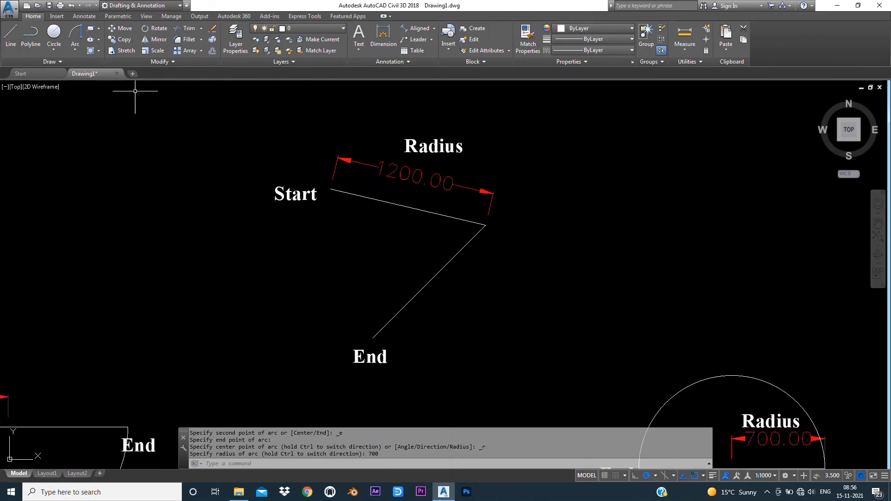
left_click(83, 49)
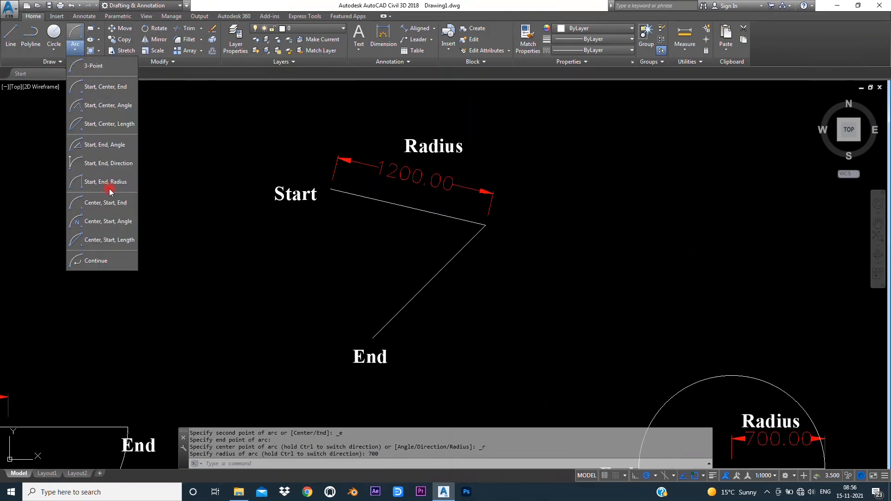
left_click(111, 185)
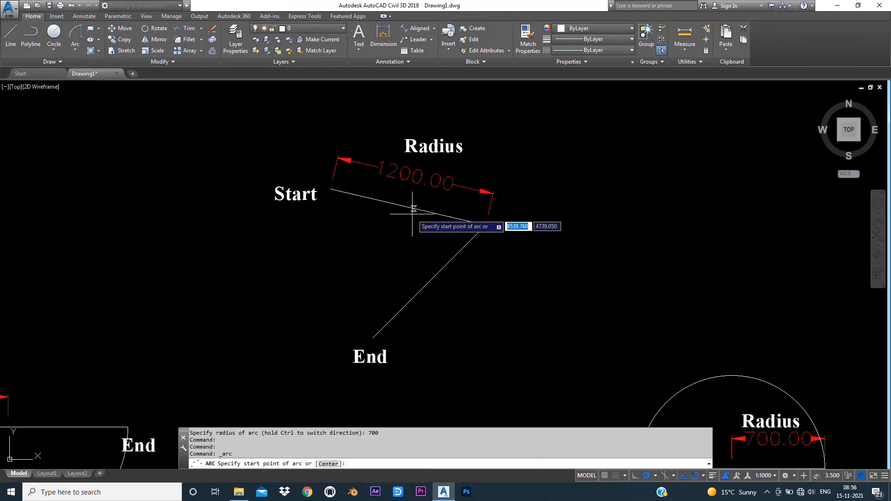
left_click(330, 189)
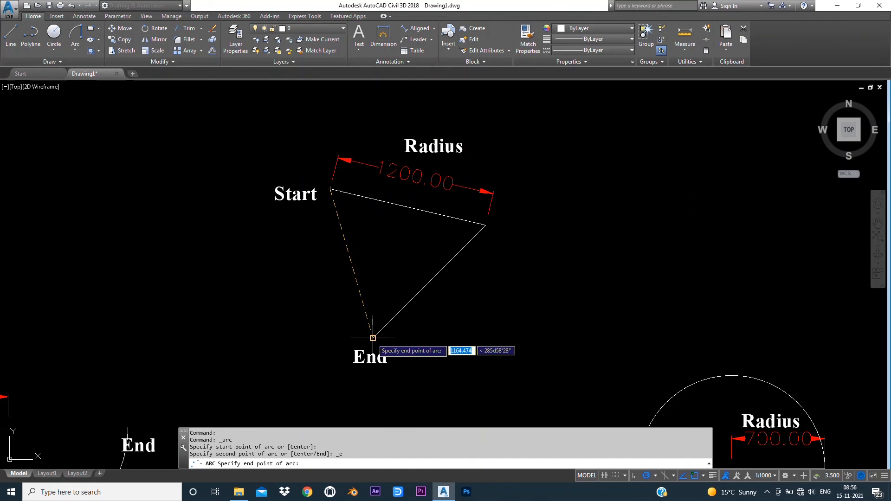
left_click(373, 338)
type("1")
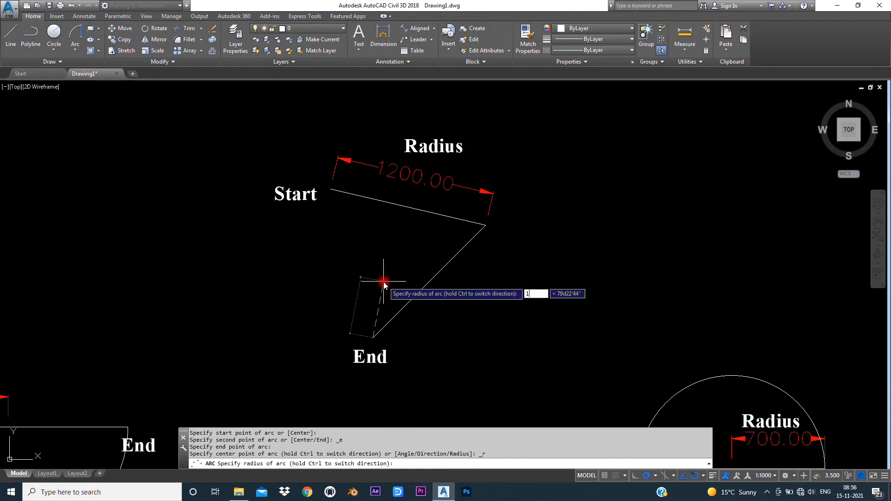
type("200")
key("Return")
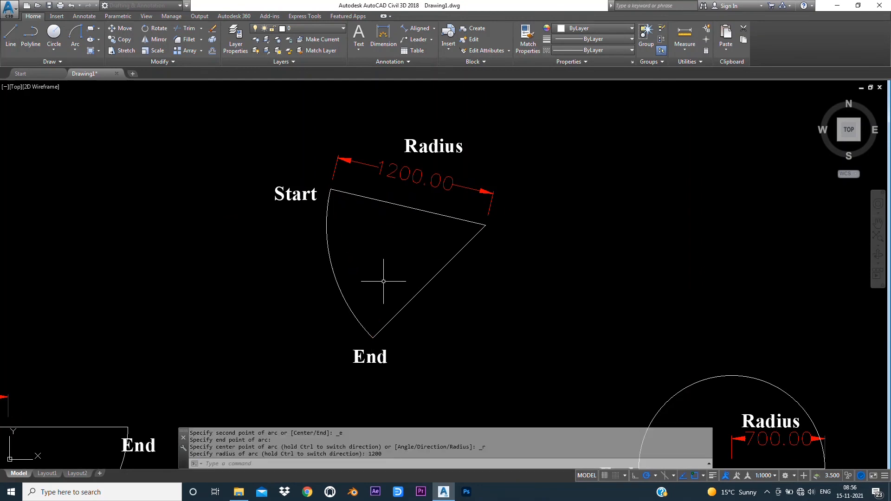
scroll(481, 287, "down", 3)
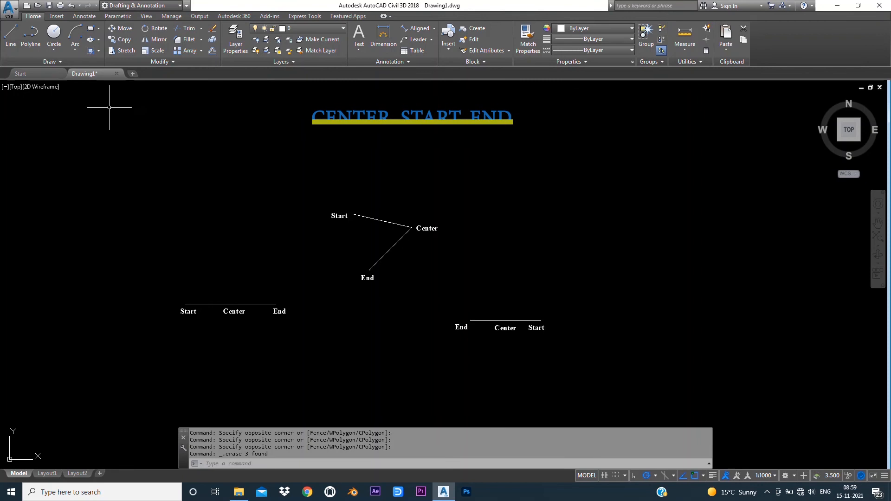
Step: Draw a Center, Start, End arc on the left line, centered on its midpoint, from its Start end to its End end
left_click(74, 50)
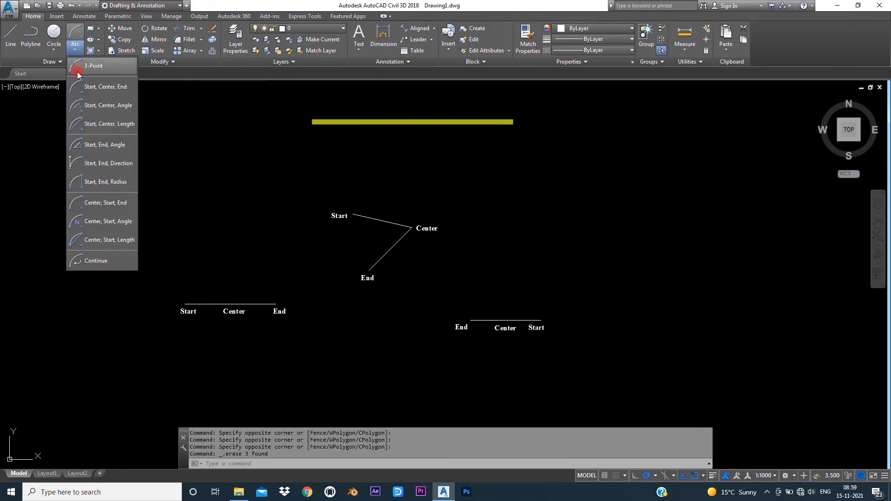
left_click(116, 204)
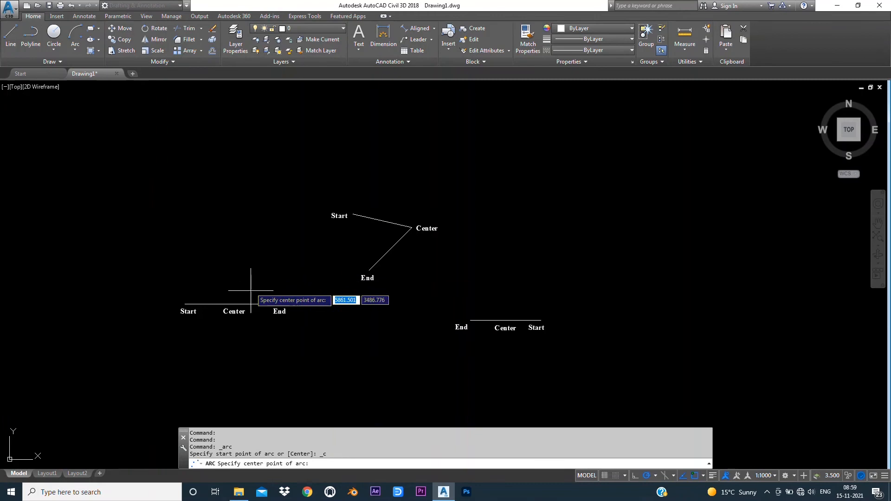
scroll(233, 315, "up", 4)
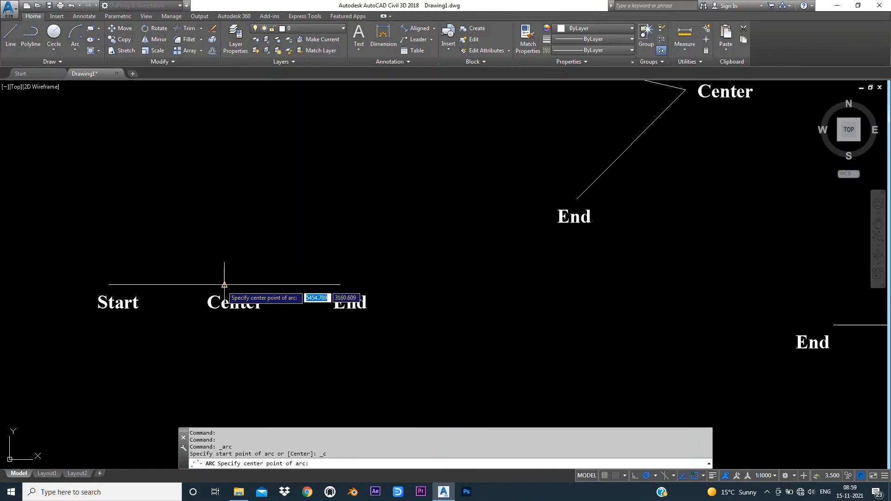
left_click(224, 285)
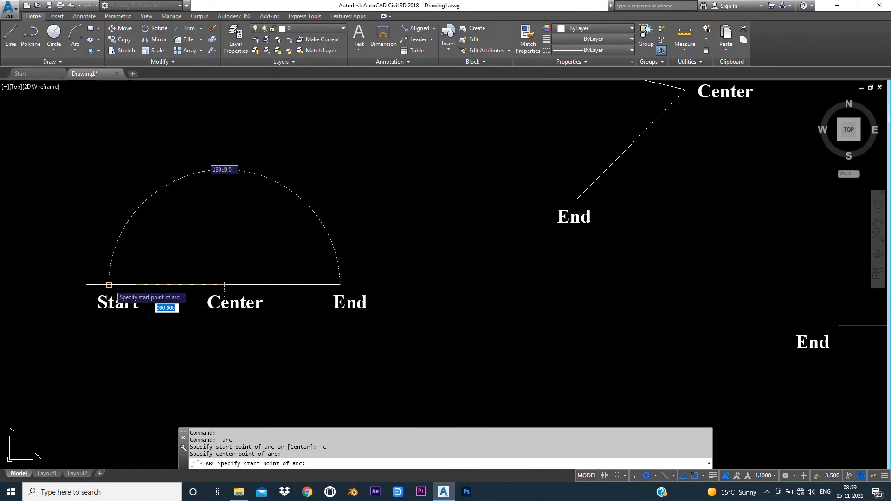
left_click(108, 284)
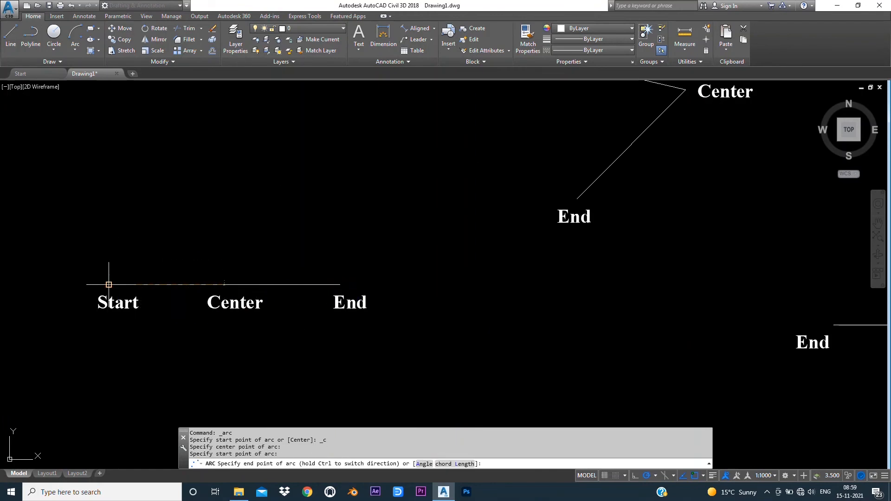
left_click(340, 285)
scroll(238, 268, "down", 2)
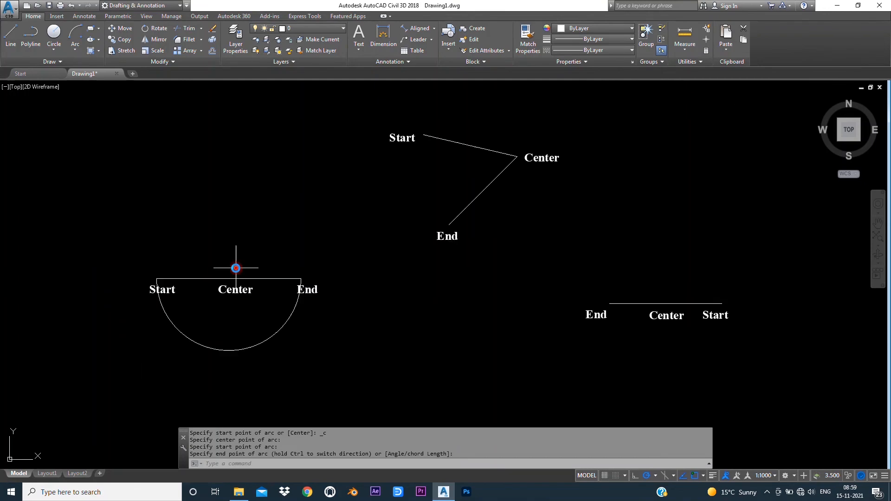
Step: Draw a Center, Start, End arc on the right line, centered on its midpoint, from its Start end to its End end
left_click(77, 52)
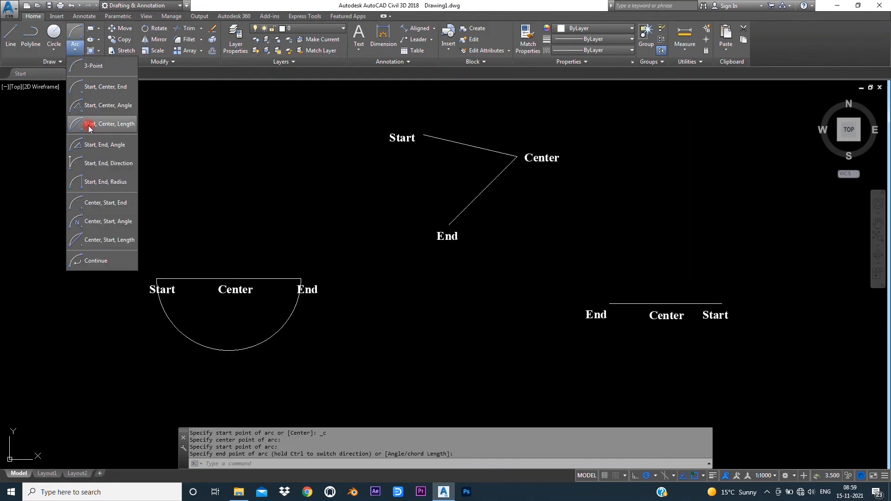
left_click(110, 204)
scroll(741, 295, "up", 2)
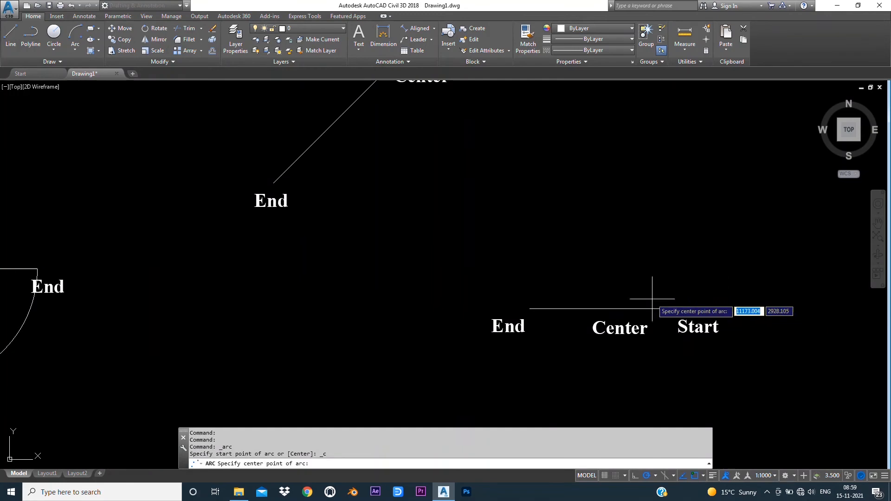
left_click(620, 308)
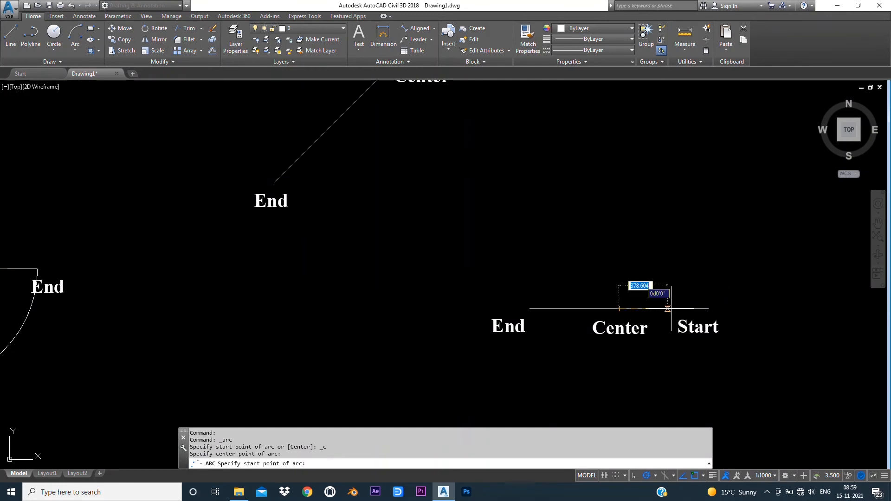
left_click(709, 308)
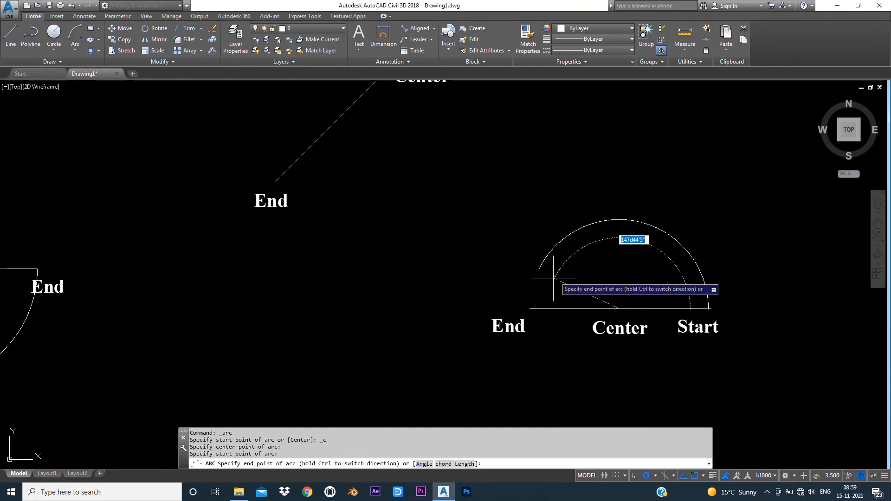
left_click(530, 309)
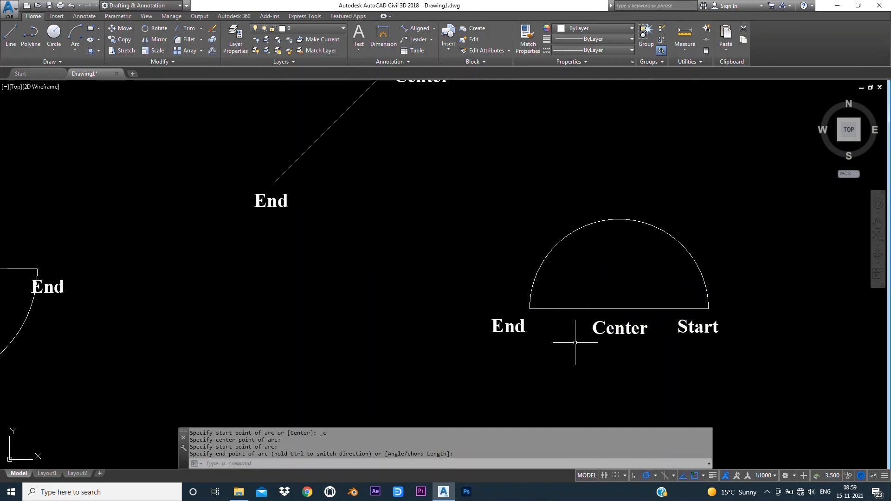
scroll(575, 343, "down", 4)
Step: Draw a Center, Start, End arc on the upper middle figure, centered on its corner, from its Start point to its End point
scroll(479, 243, "up", 4)
left_click(73, 56)
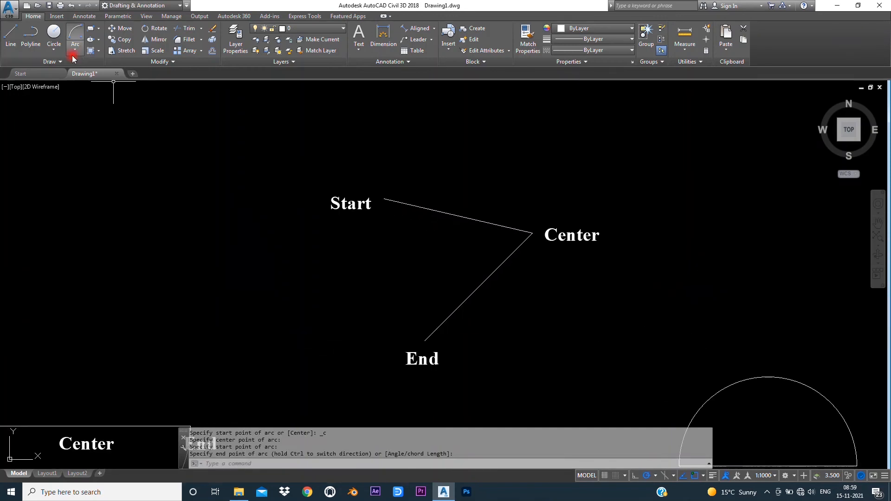
left_click(119, 188)
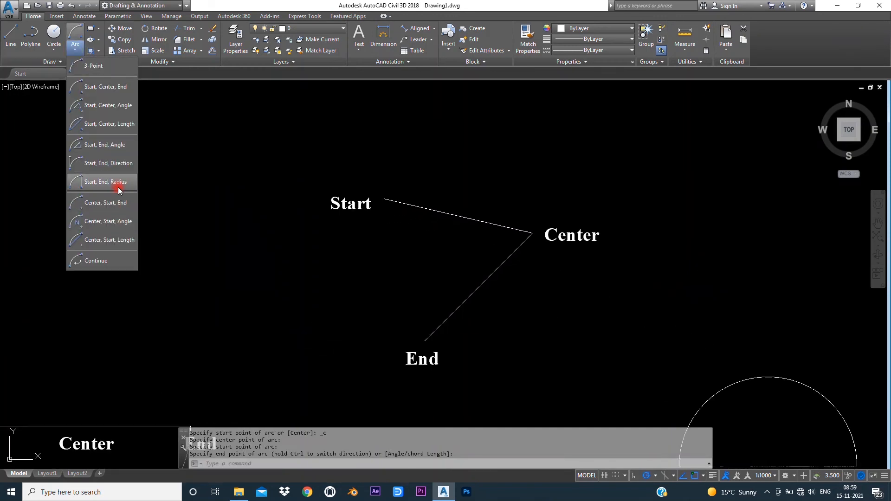
left_click(115, 207)
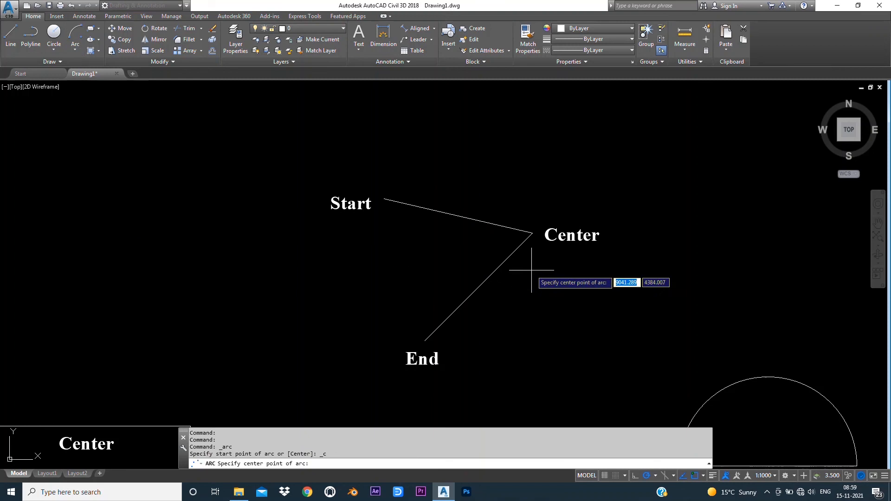
left_click(532, 233)
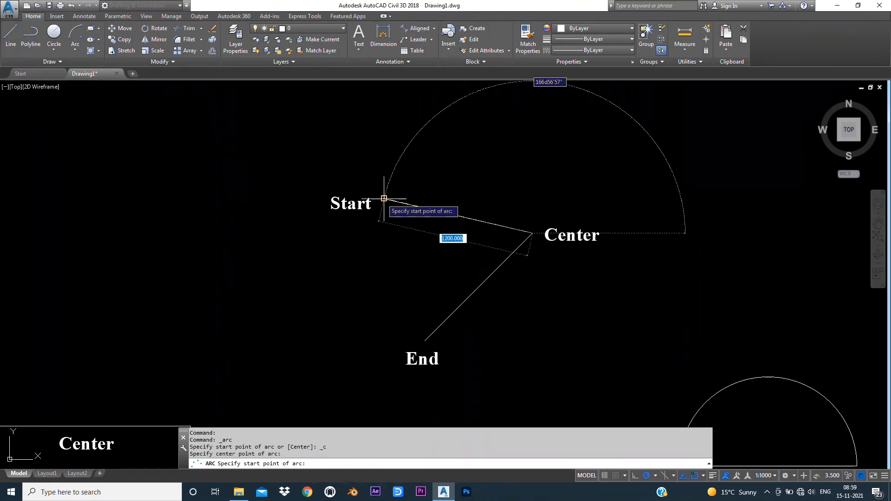
left_click(384, 198)
left_click(427, 339)
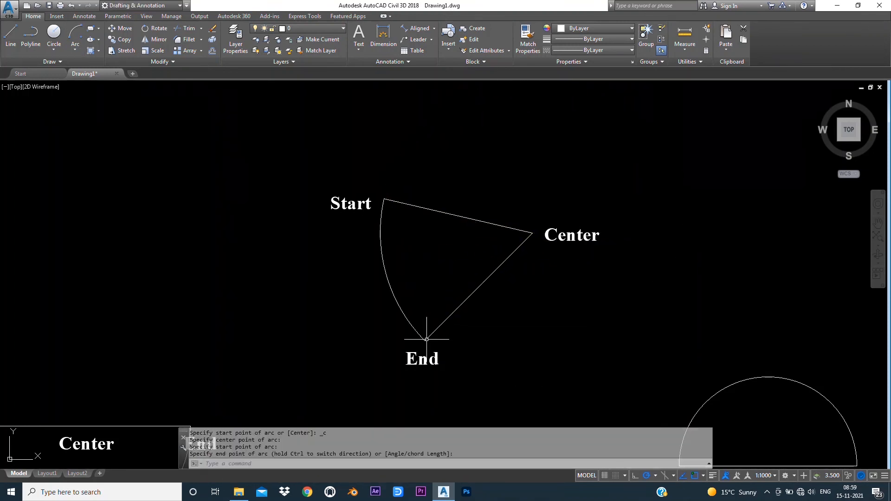
scroll(522, 305, "down", 5)
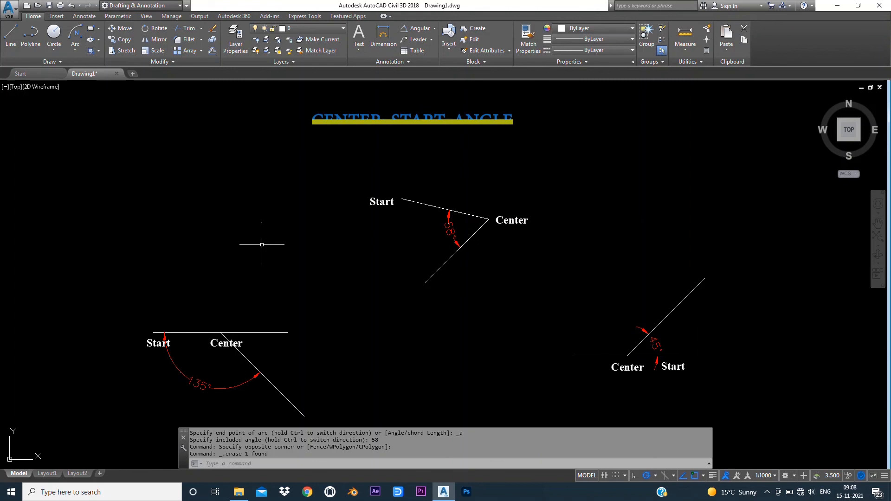
Step: Draw a Center, Start, Angle arc on the left figure from its Center and Start points, with a 135° included angle
left_click(74, 47)
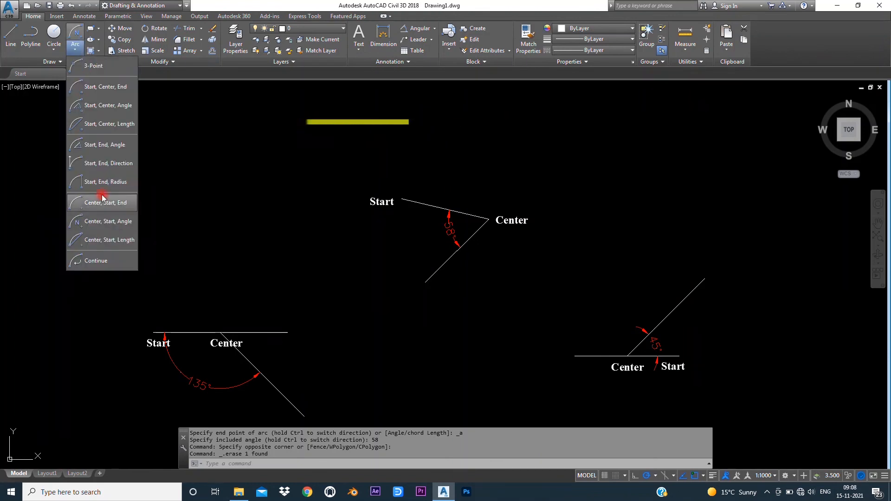
left_click(98, 221)
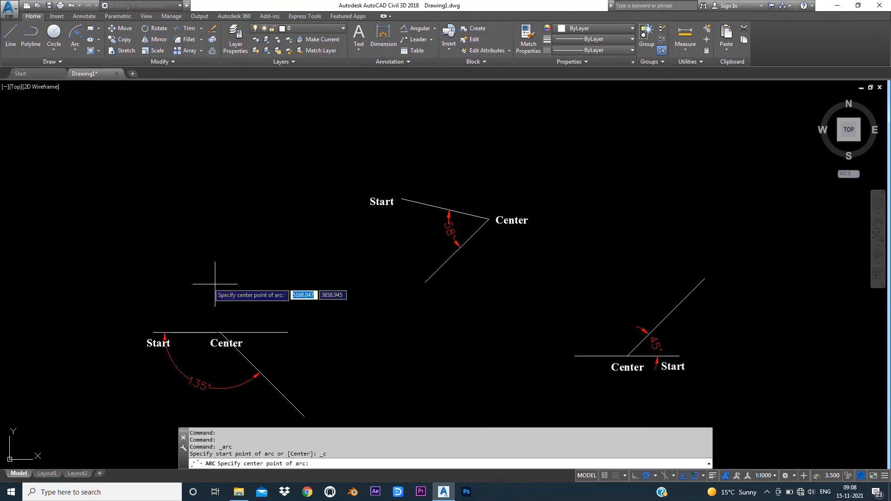
left_click(220, 332)
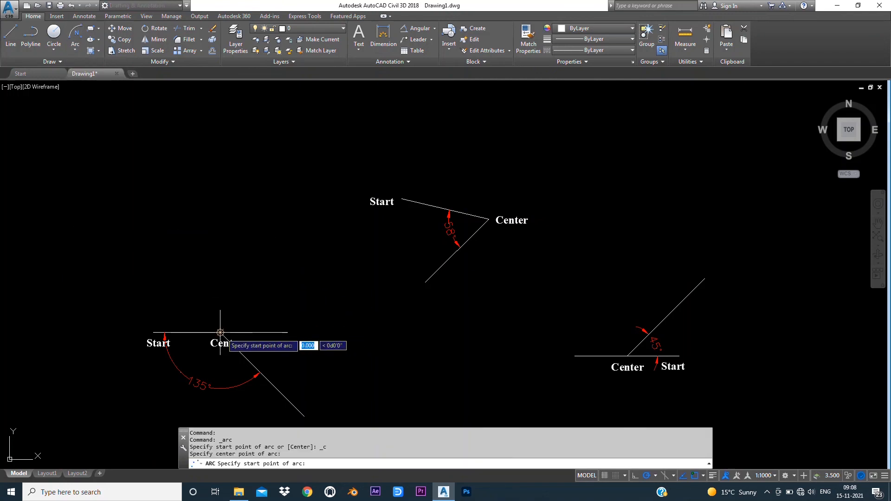
left_click(153, 332)
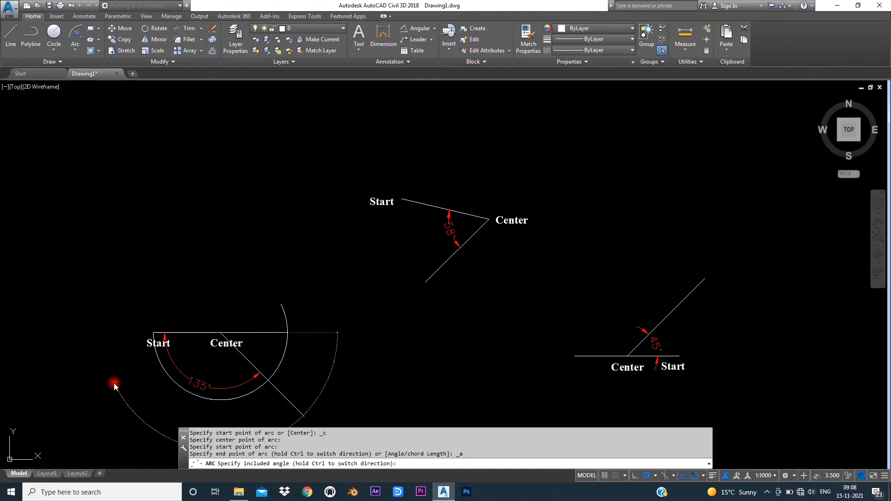
key("Return")
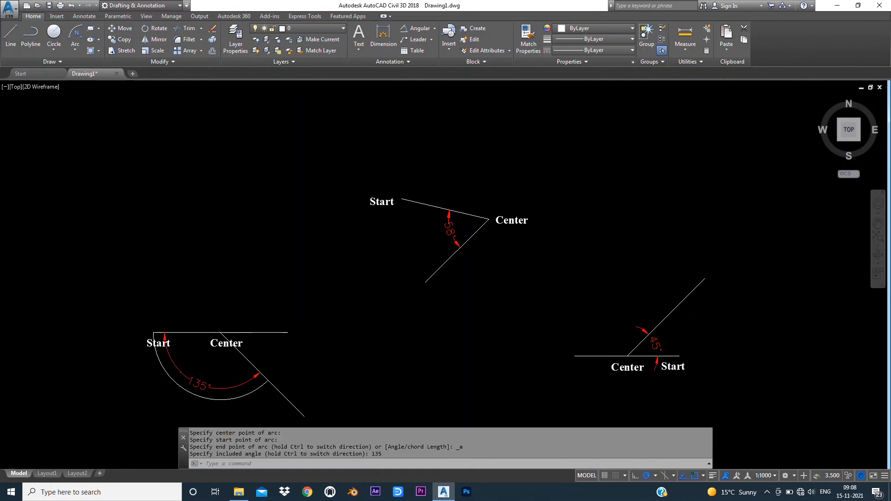
Step: Draw a Center, Start, Angle arc on the right figure from its Center and Start points, with a 45° included angle
scroll(186, 326, "down", 2)
scroll(505, 337, "up", 4)
scroll(505, 338, "up", 2)
scroll(504, 334, "down", 2)
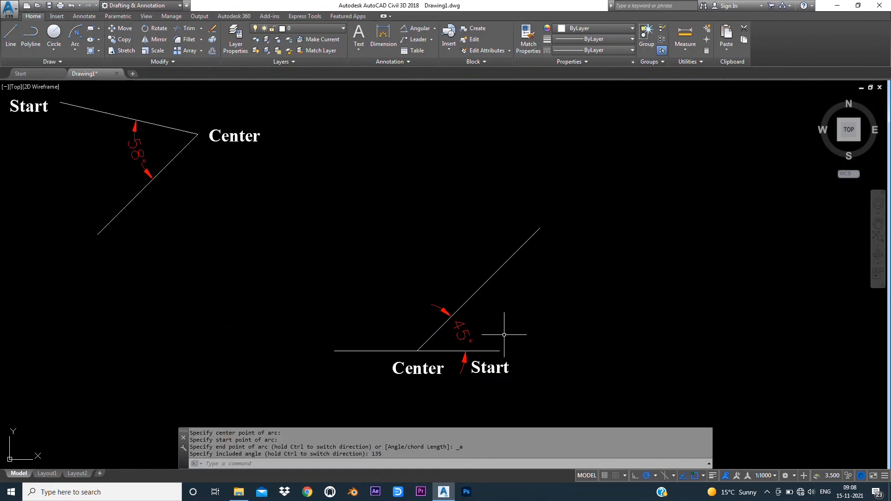
left_click(74, 45)
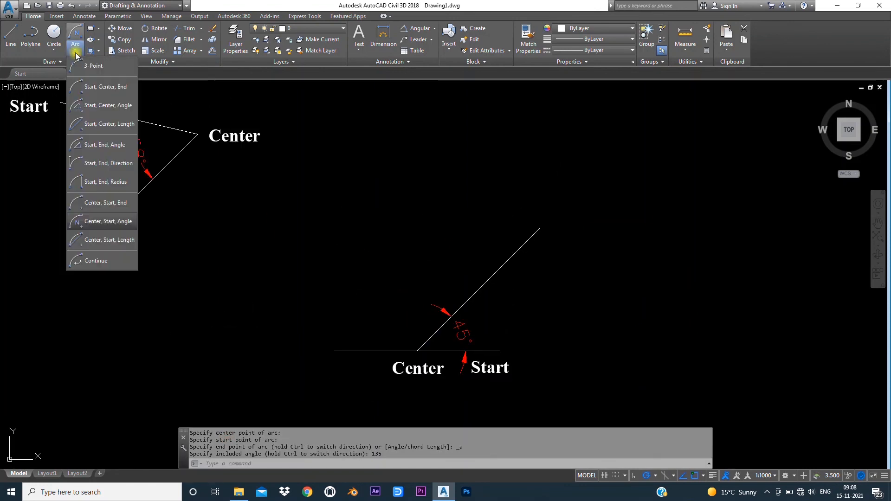
left_click(113, 222)
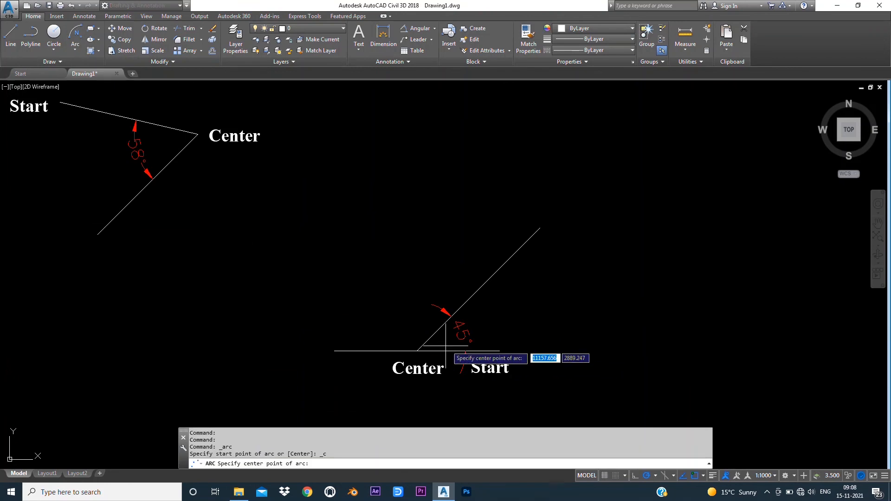
left_click(417, 351)
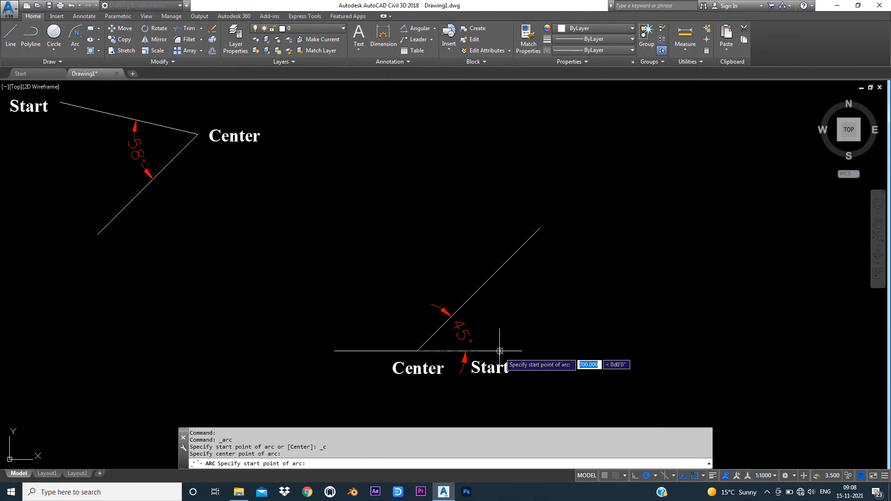
left_click(500, 351)
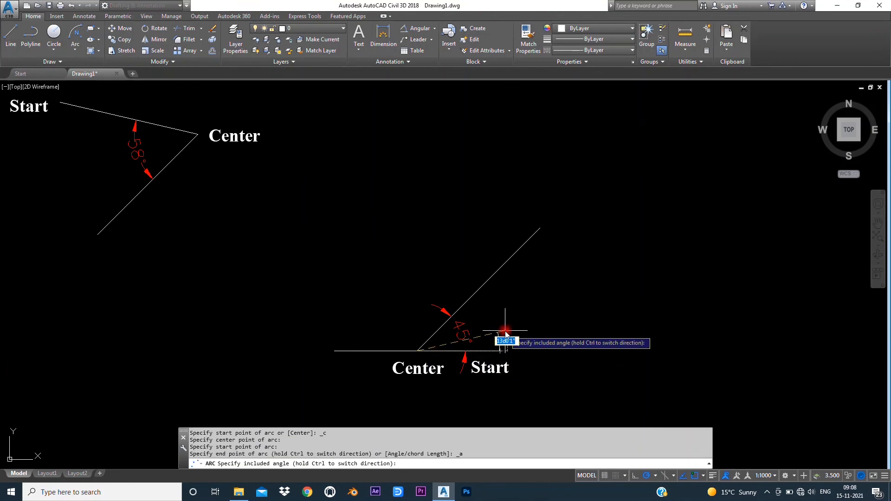
key("Return")
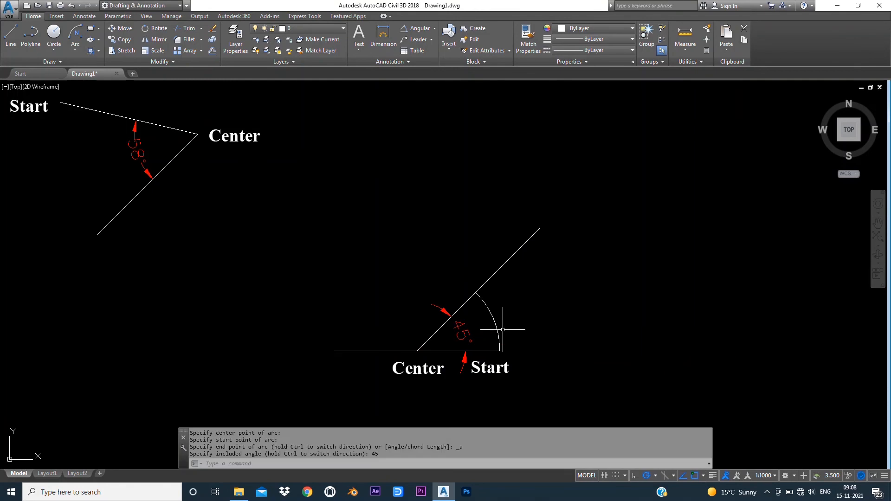
Step: Draw a Center, Start, Angle arc on the upper middle figure from its Center corner and Start point, with a 58° included angle
scroll(536, 320, "down", 2)
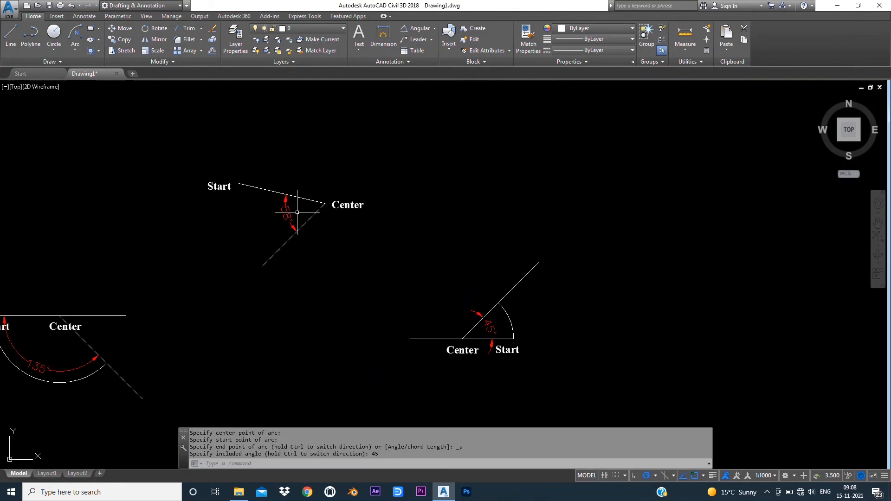
scroll(240, 190, "up", 2)
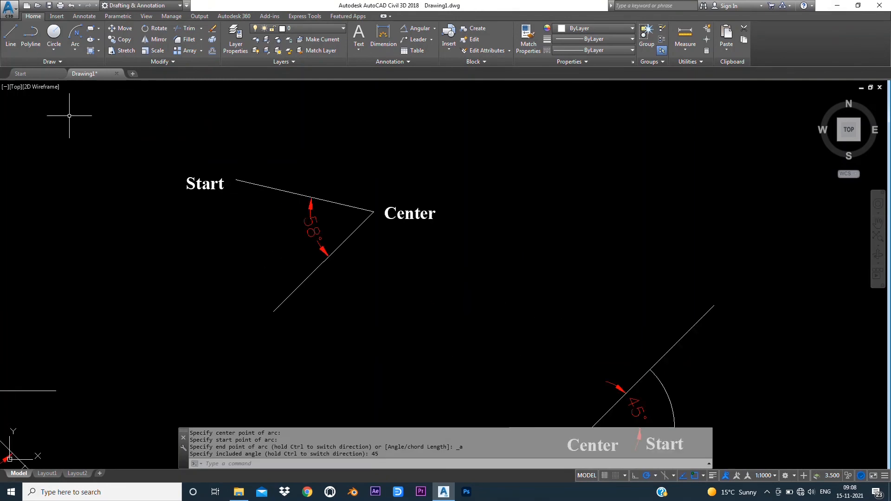
left_click(74, 50)
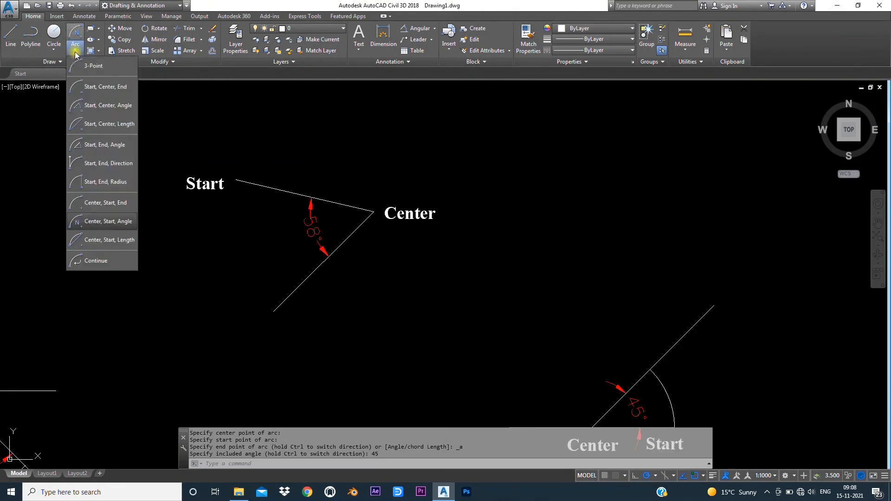
left_click(113, 224)
left_click(374, 212)
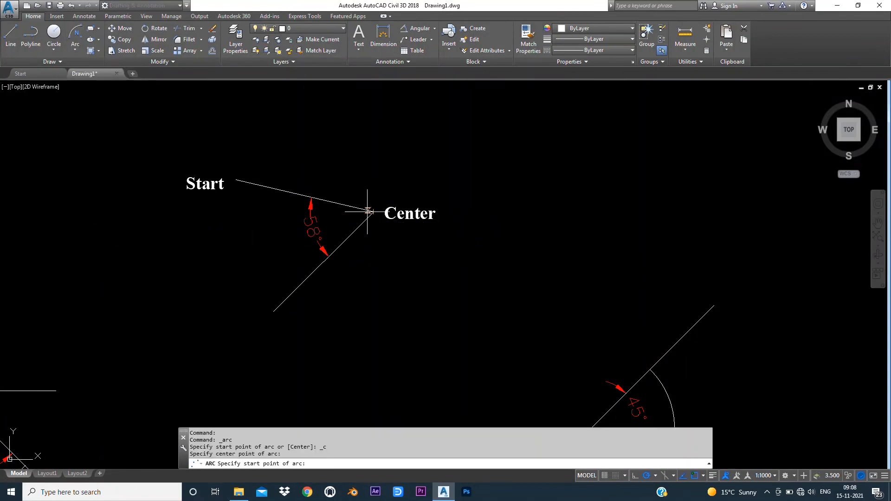
left_click(236, 179)
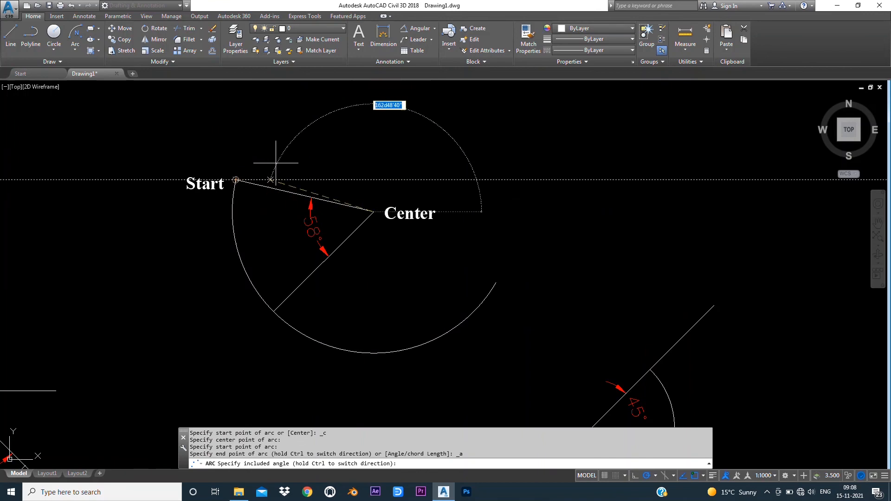
type("58")
key("Return")
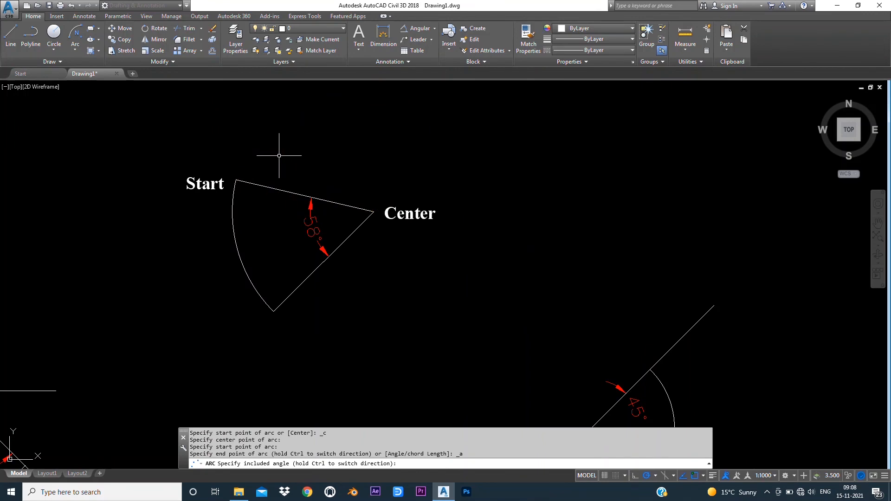
scroll(442, 255, "down", 4)
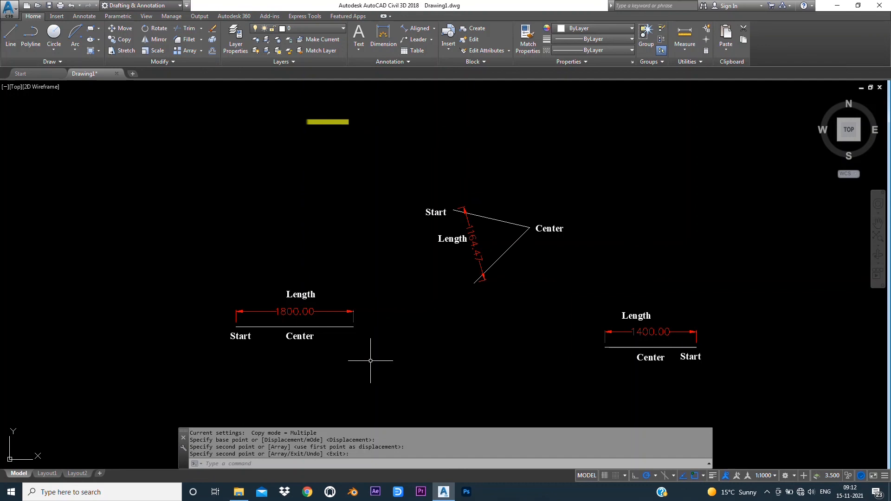
Step: Draw a Center, Start, Length arc on the left line, centered on its midpoint, from its Start end with a chord length of 1800
left_click(74, 48)
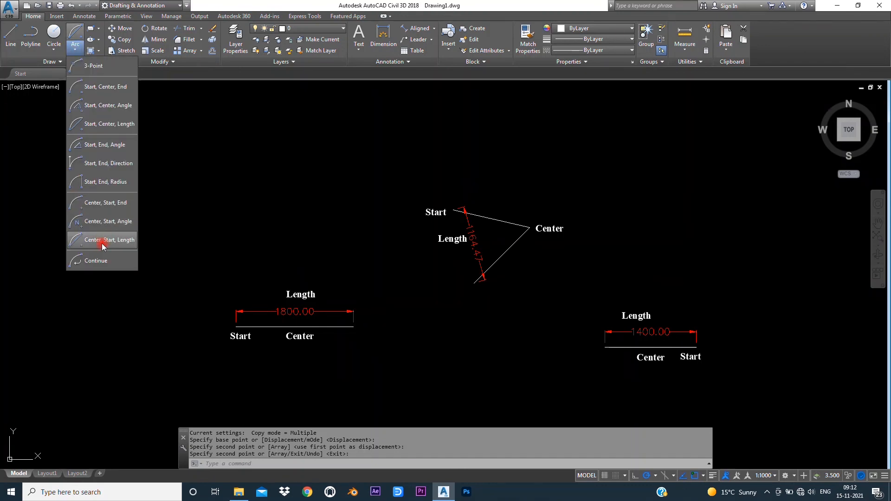
left_click(115, 242)
scroll(269, 350, "up", 6)
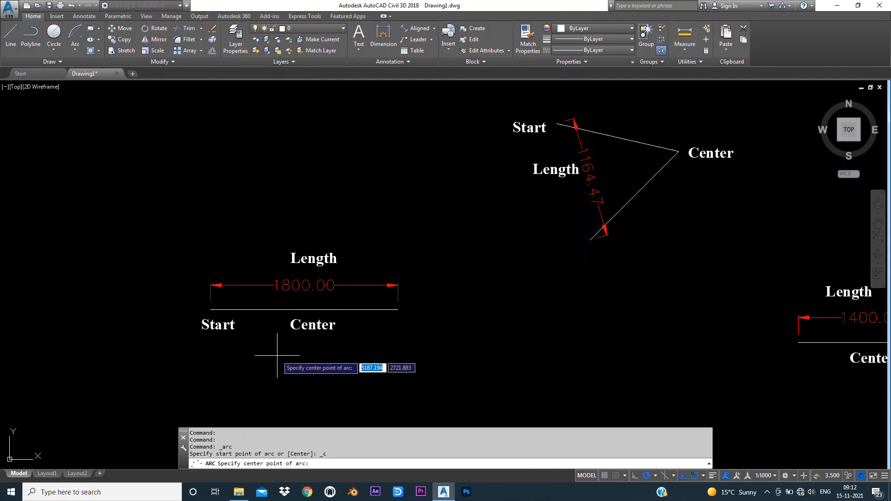
scroll(410, 312, "down", 2)
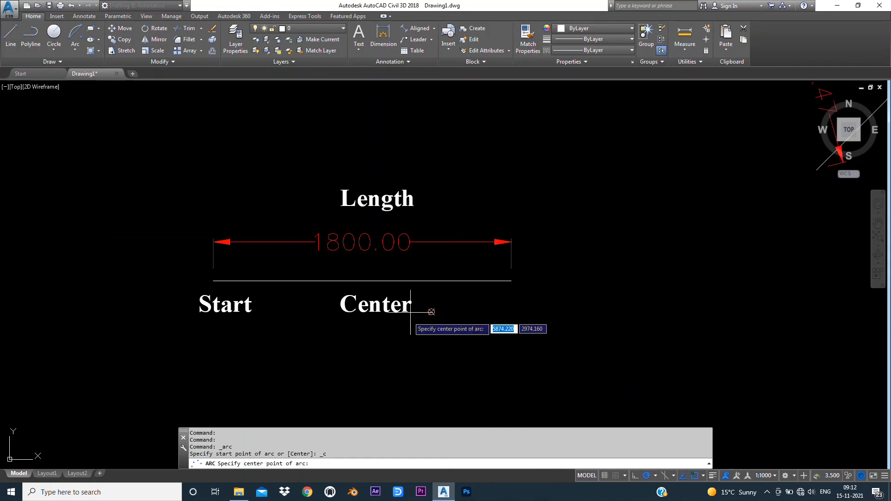
left_click(362, 281)
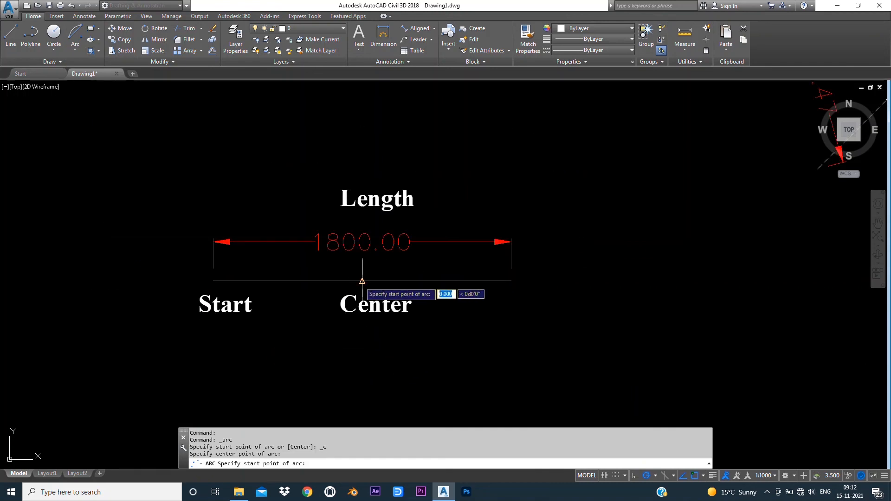
left_click(213, 281)
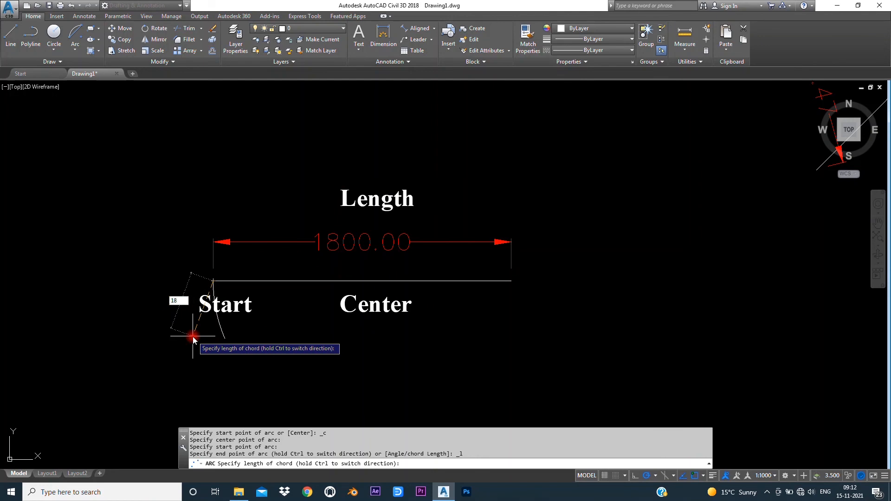
type("1800")
key("Return")
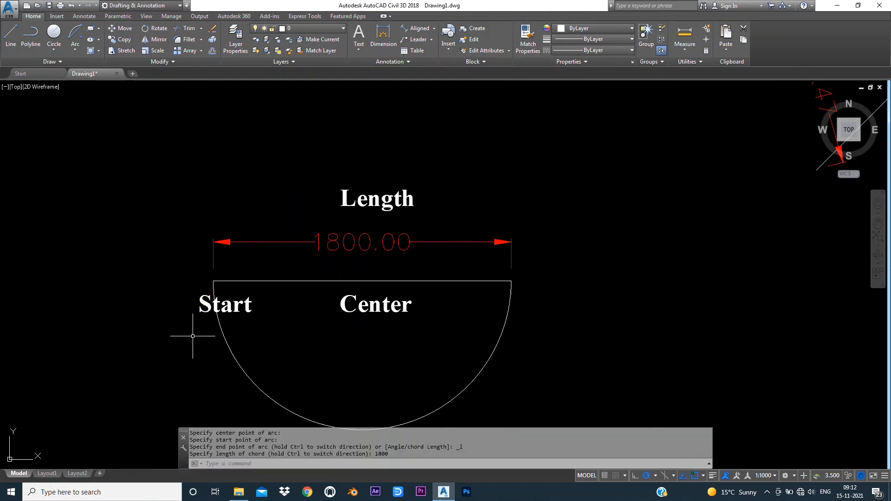
Step: Draw a Center, Start, Length arc on the right line, centered on its midpoint, from its Start end with a chord length of 1400
scroll(163, 311, "down", 5)
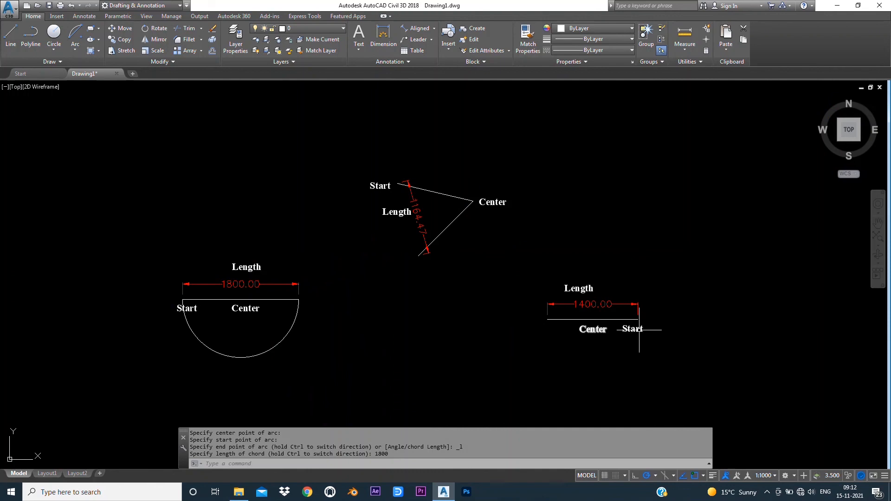
scroll(653, 321, "up", 3)
scroll(652, 321, "up", 2)
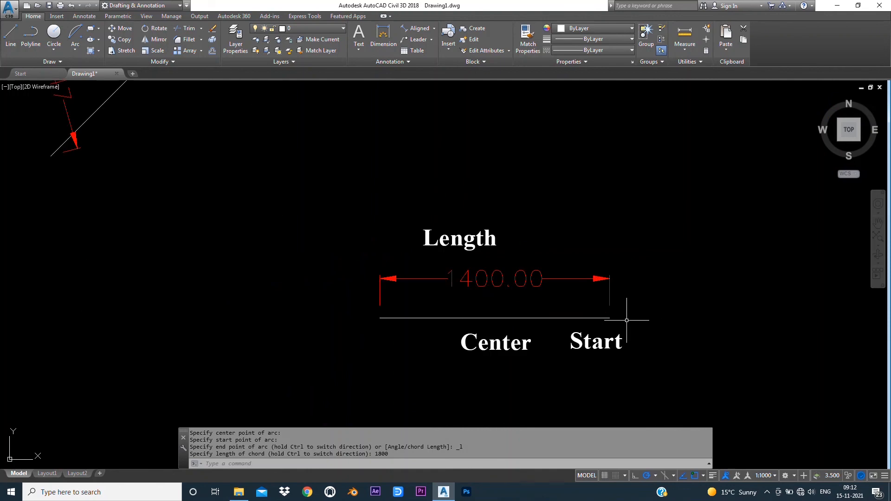
left_click(75, 47)
left_click(109, 240)
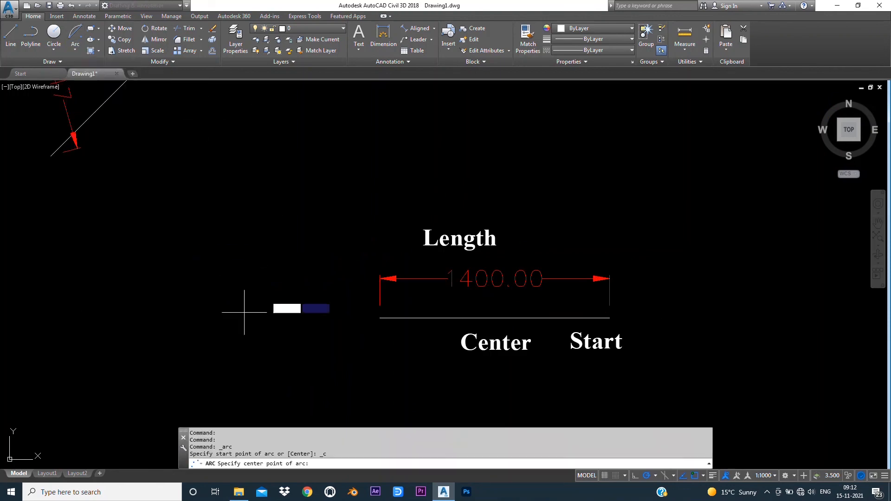
left_click(495, 319)
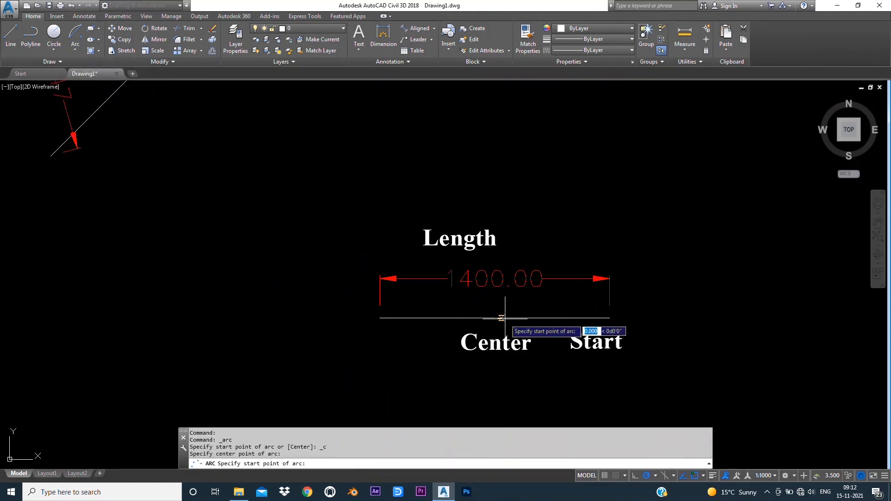
left_click(610, 319)
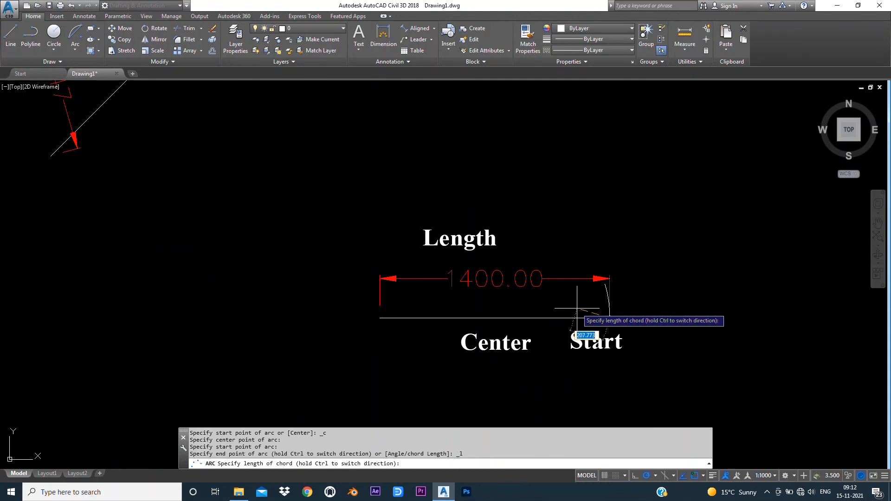
type("1400")
key("Return")
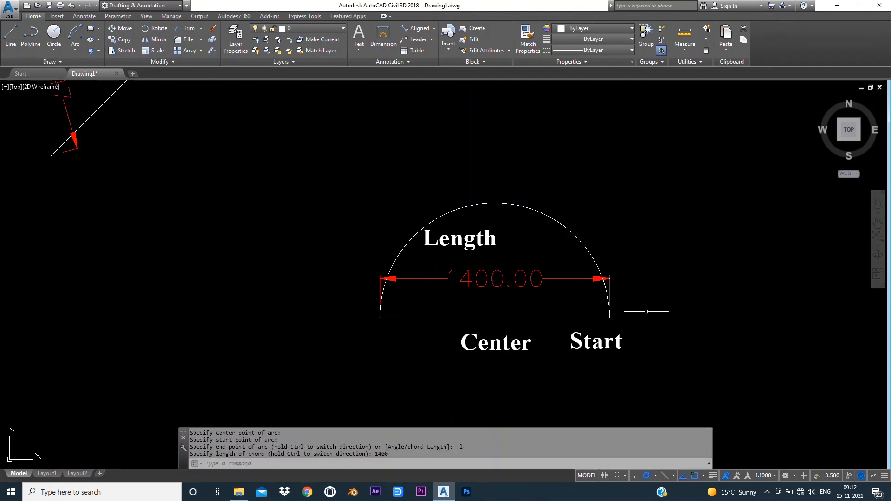
Step: Draw a Center, Start, Length arc on the upper middle figure from its Center corner and Start point, with a chord length of 1164.47
scroll(688, 319, "down", 3)
scroll(449, 205, "up", 3)
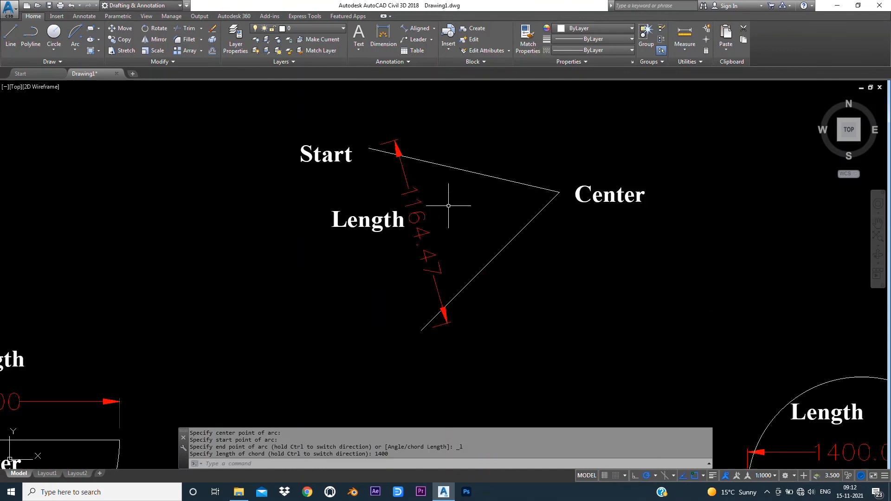
left_click(75, 48)
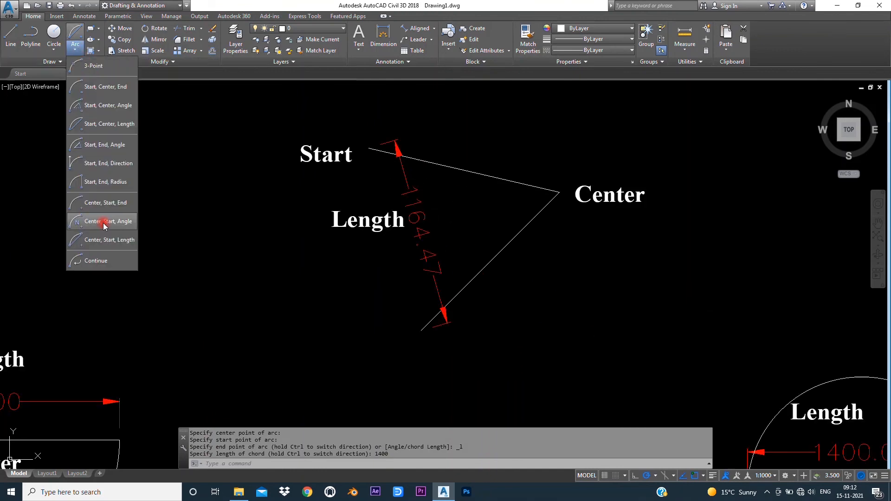
left_click(106, 241)
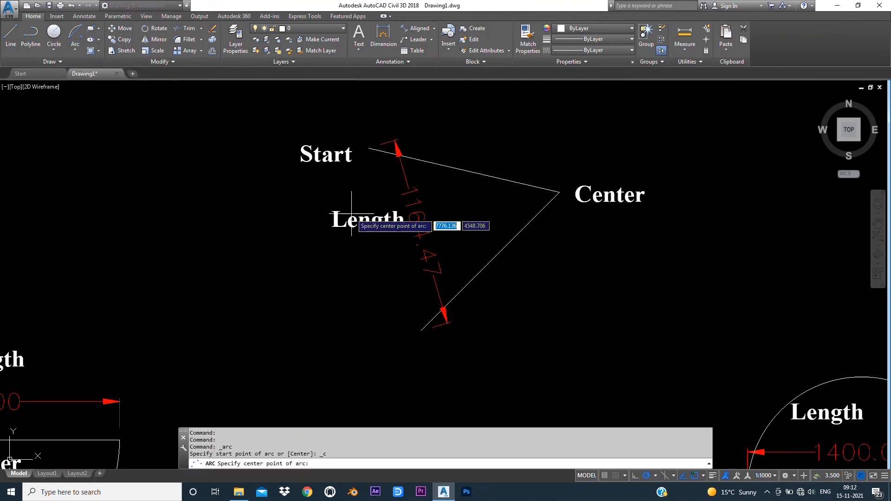
left_click(559, 192)
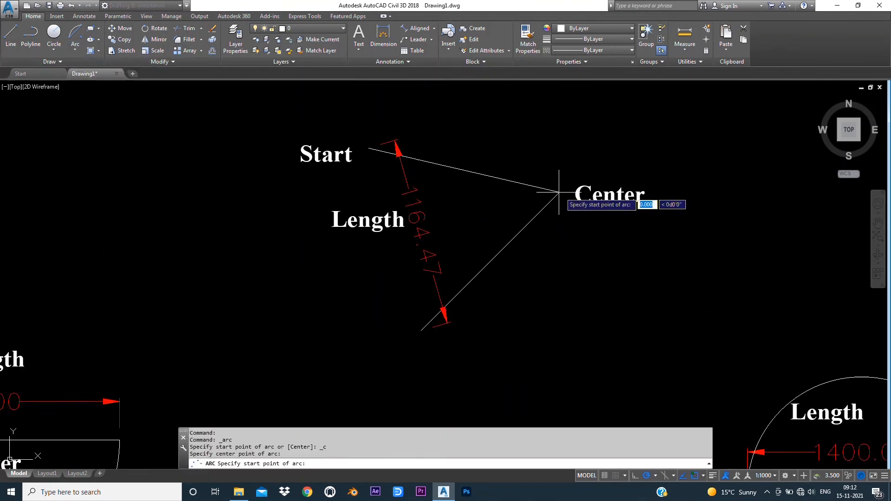
left_click(368, 147)
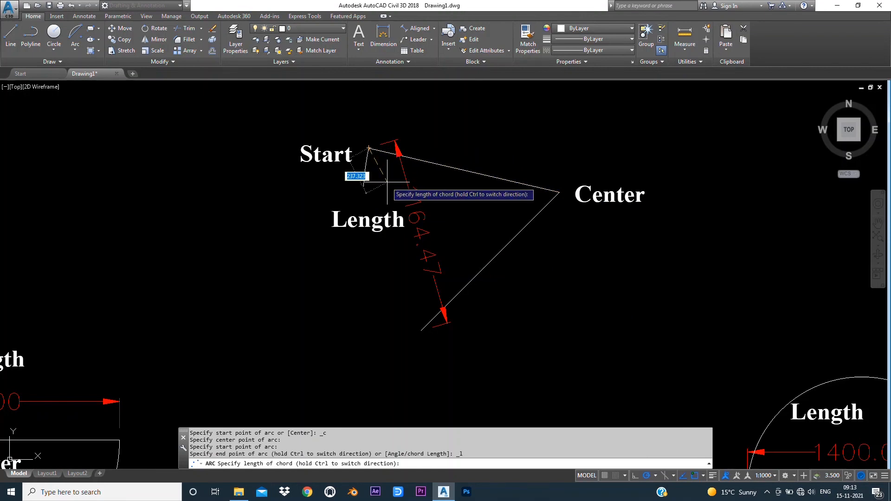
type("1164.47")
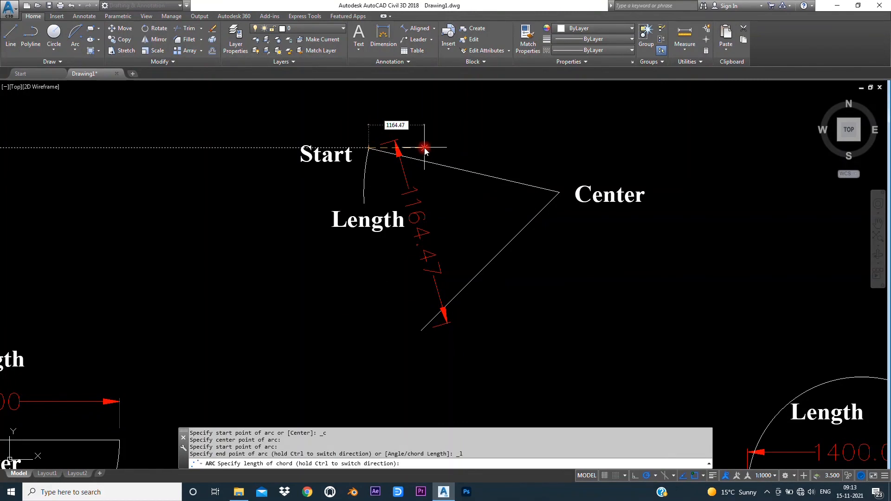
key("Return")
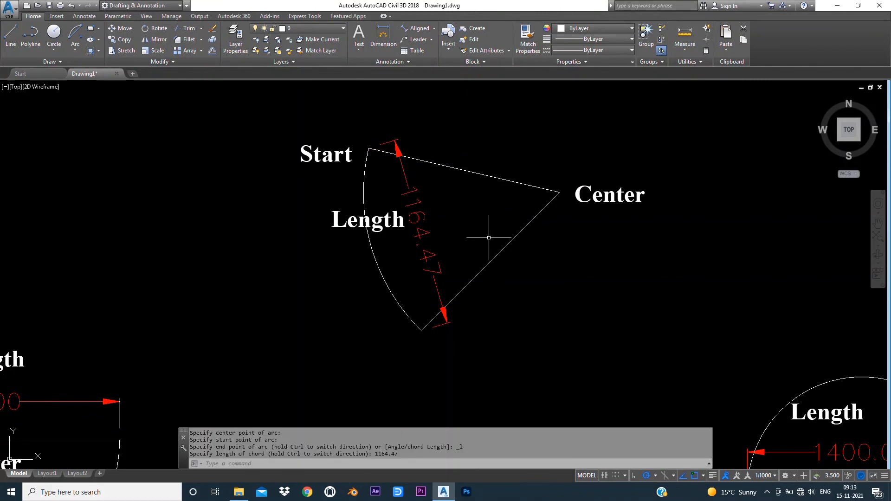
scroll(489, 238, "down", 5)
scroll(490, 237, "up", 1)
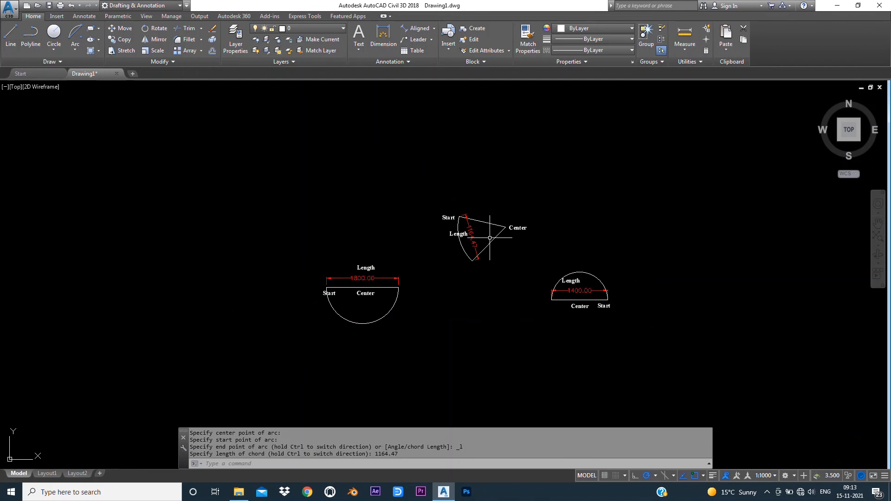
scroll(527, 311, "up", 4)
scroll(530, 314, "down", 2)
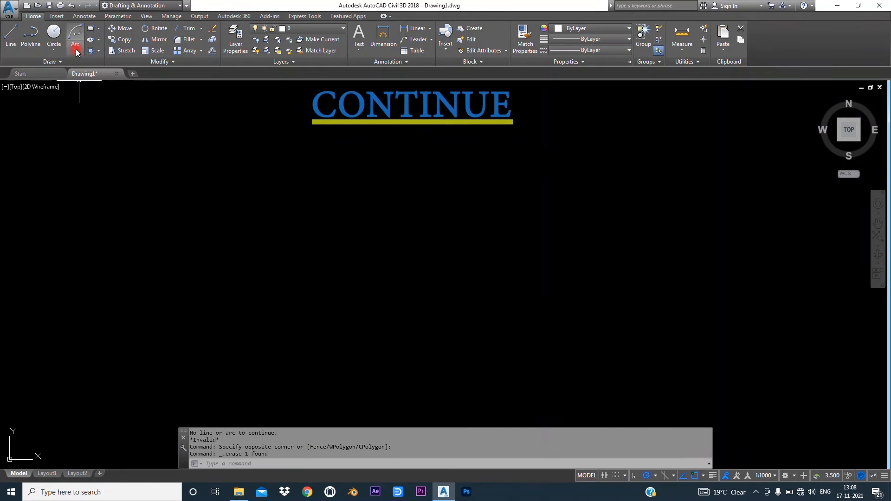
Step: Try to draw a Continue arc in the empty area without a preceding line or arc
left_click(75, 48)
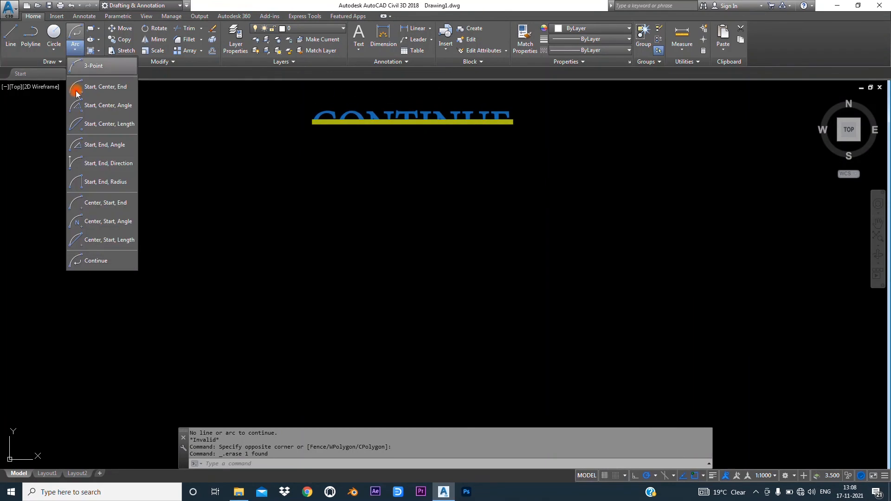
left_click(101, 262)
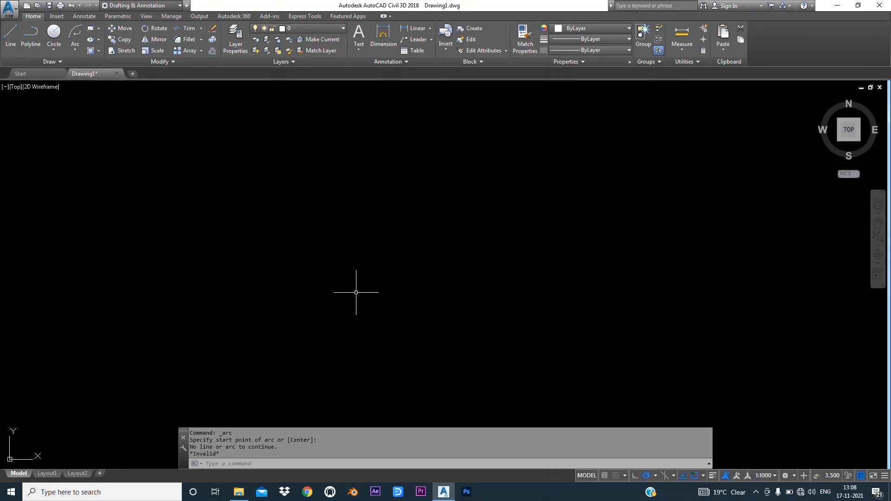
left_click(252, 447)
Step: Draw a three-point arc in the empty area as a C shape open to the right, starting at its lower end
key("Return")
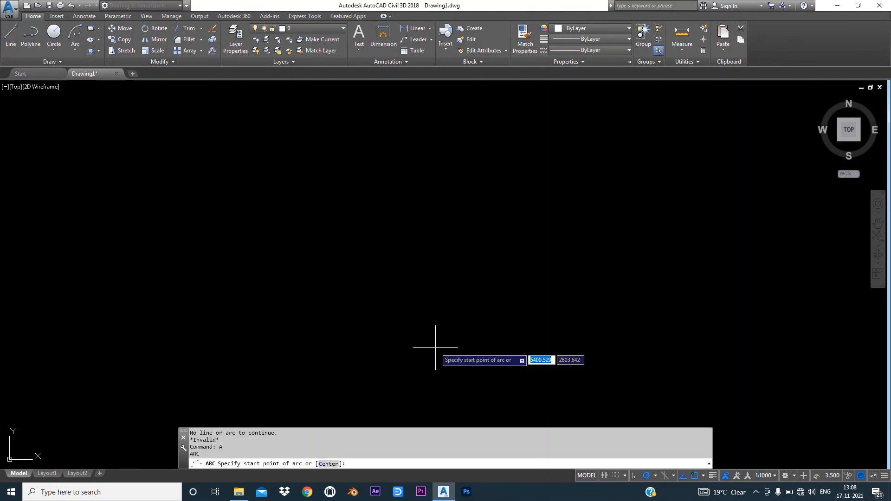
left_click(435, 344)
left_click(377, 258)
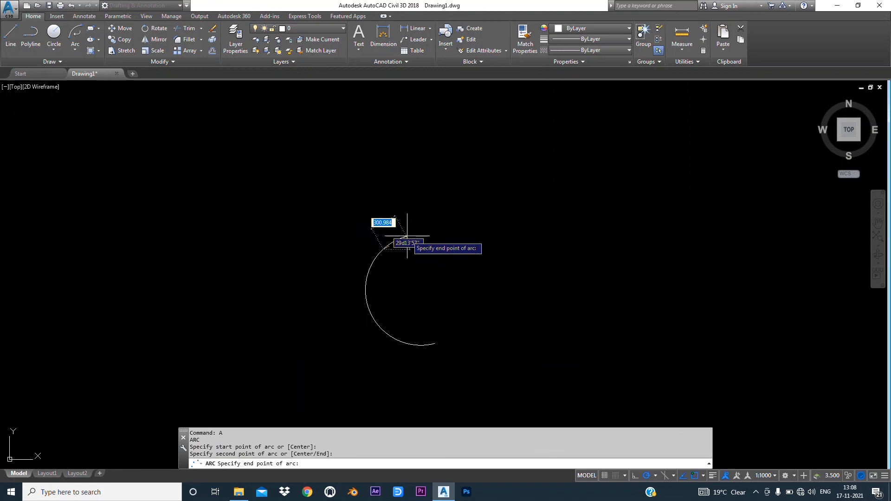
left_click(428, 235)
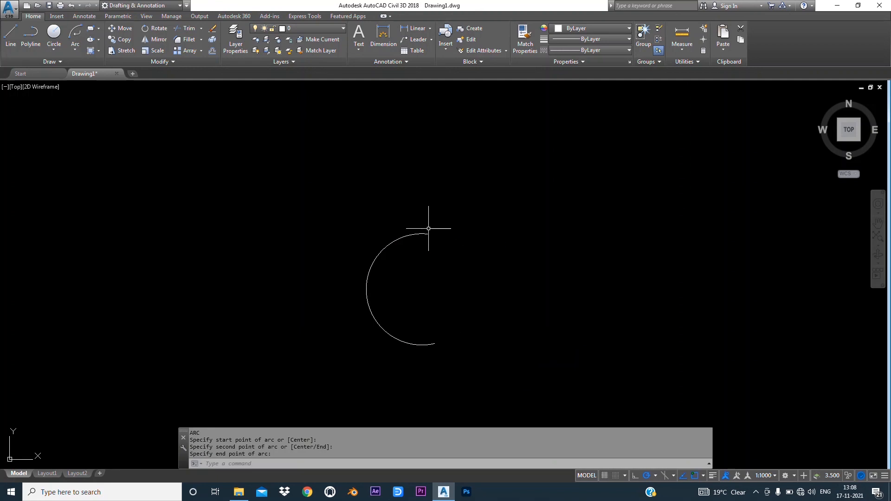
Step: Add two Continue arcs from the C shape's upper end, one curving up and right, the other looping over the top to the right
left_click(77, 51)
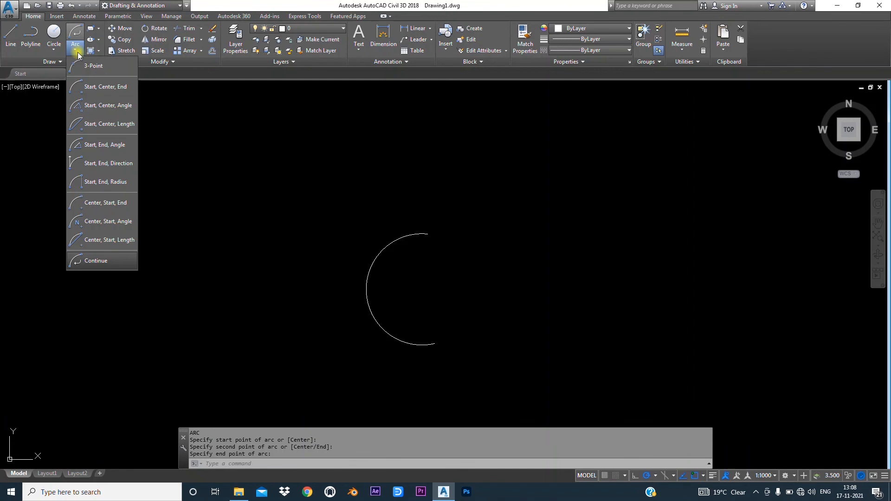
left_click(106, 262)
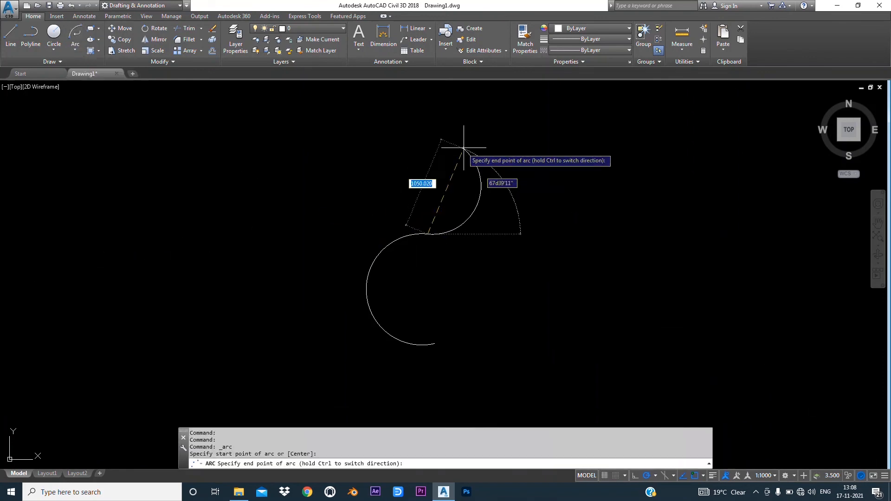
left_click(505, 139)
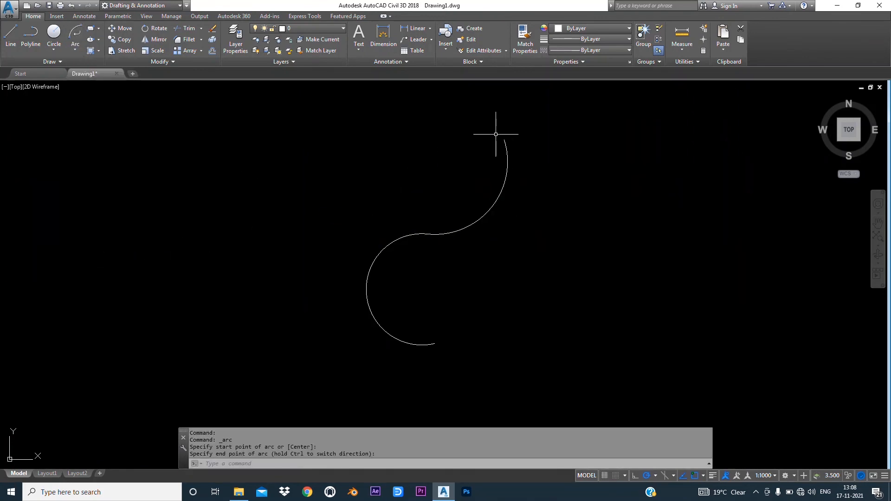
left_click(77, 52)
left_click(99, 262)
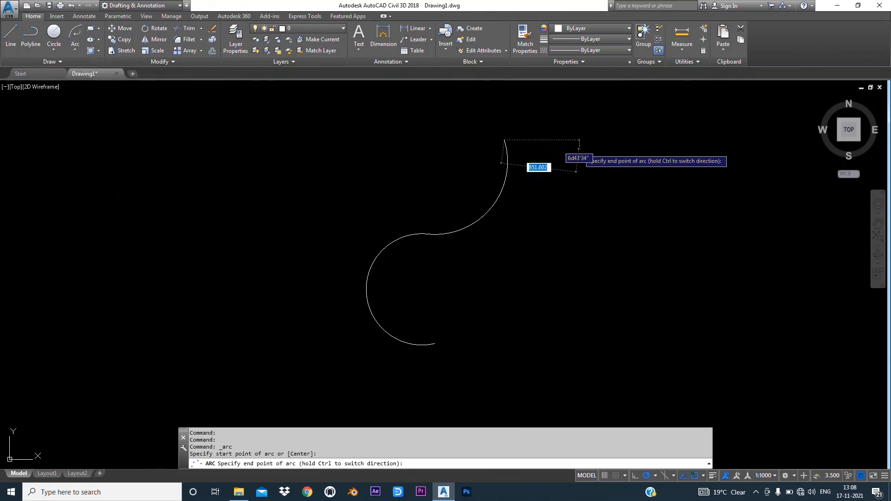
left_click(580, 148)
Step: Extend the chain with two more Continue arcs, one sweeping down to the lower right, the other forming a large loop back to the left
scroll(378, 293, "down", 2)
left_click(72, 52)
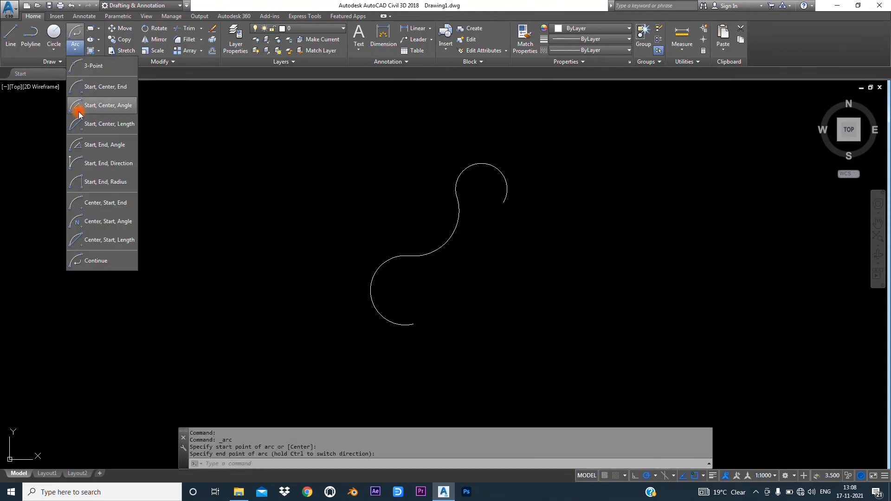
left_click(86, 260)
left_click(571, 311)
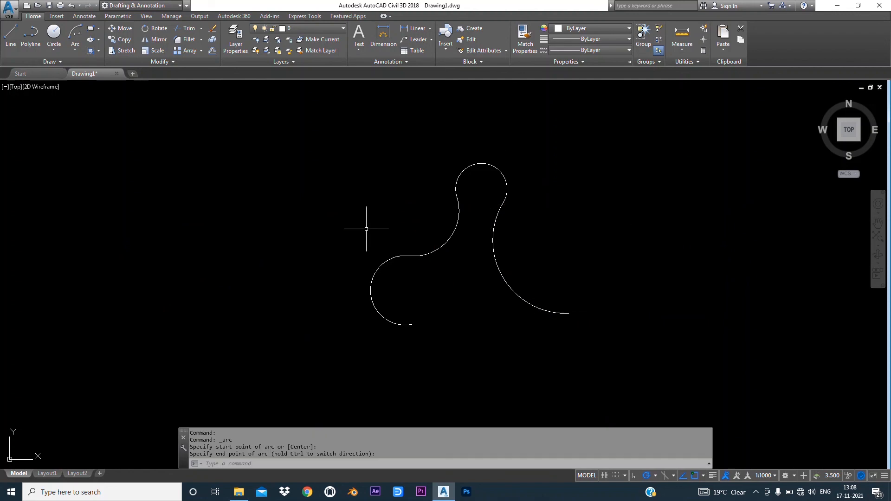
left_click(82, 52)
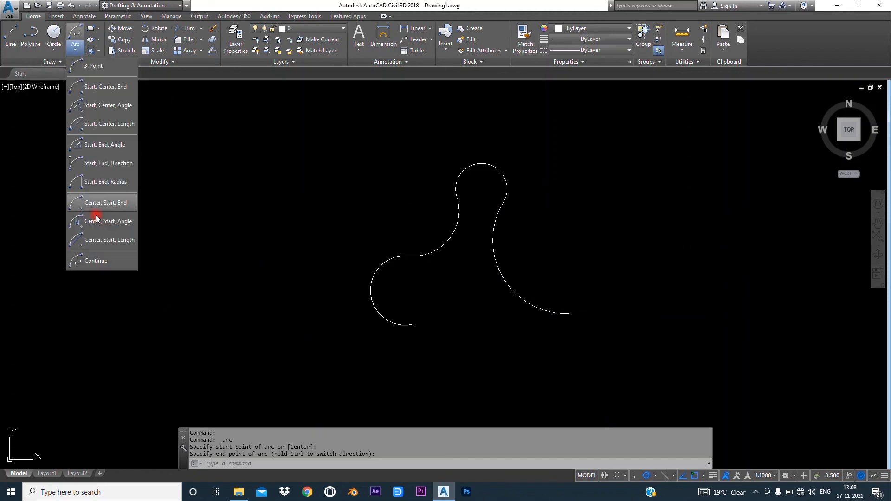
left_click(95, 258)
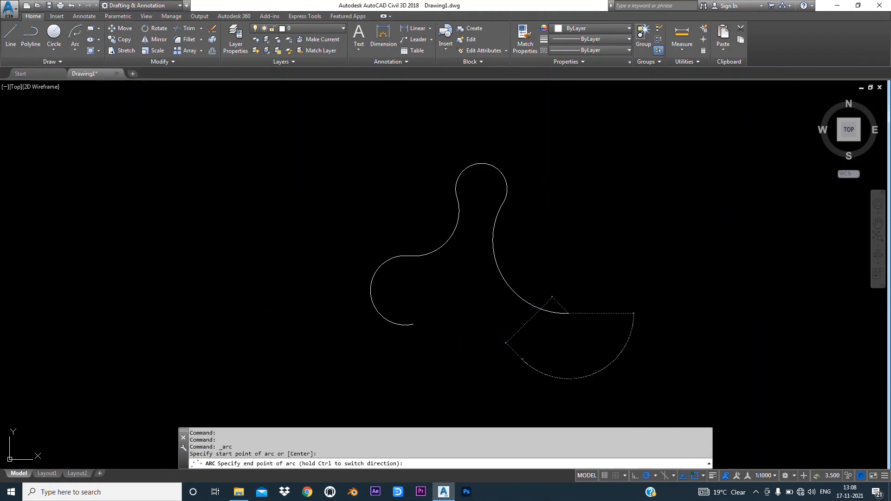
left_click(523, 360)
Step: Close the chain with a Continue arc from the large loop's open end to the start point of the first arc
left_click(76, 54)
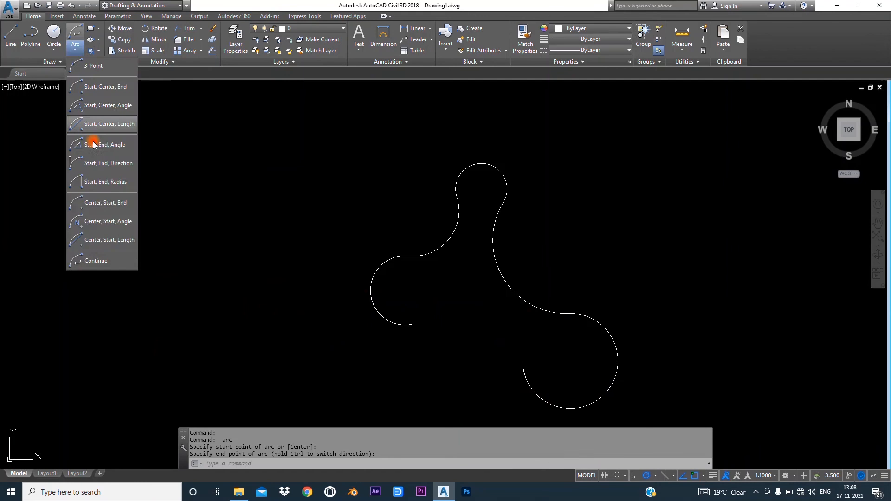
left_click(110, 259)
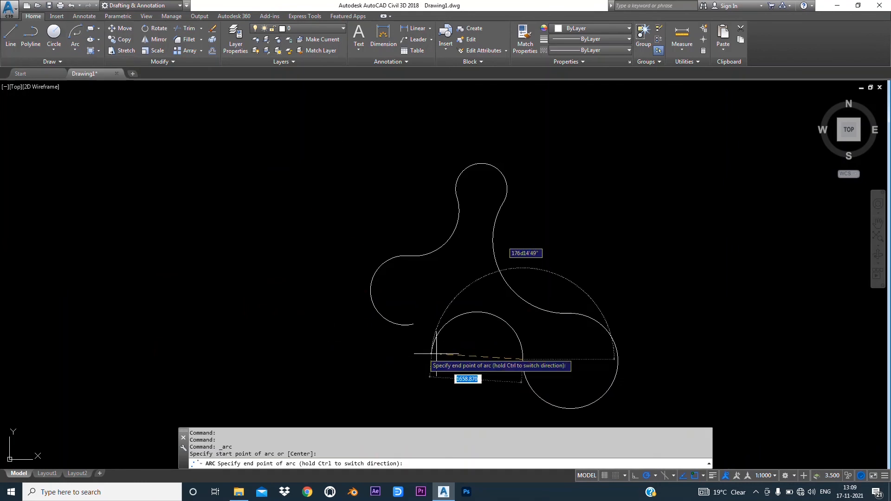
left_click(414, 324)
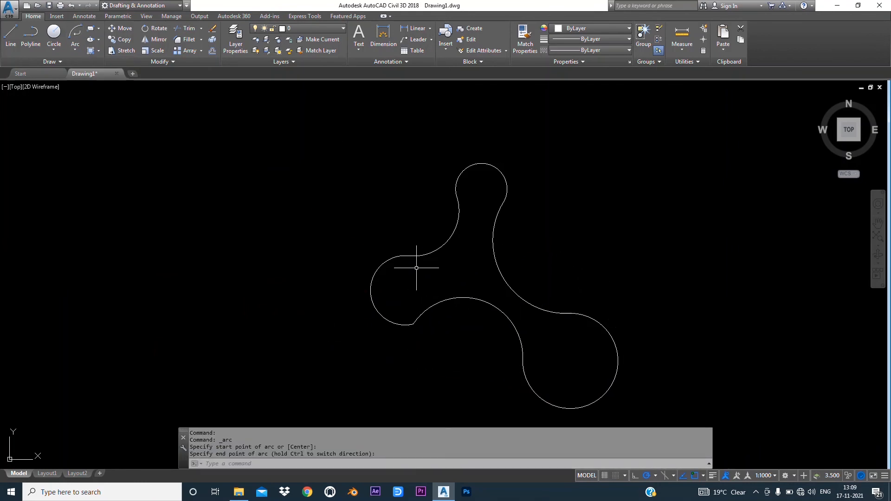
scroll(416, 268, "down", 2)
scroll(414, 268, "up", 2)
scroll(245, 239, "down", 2)
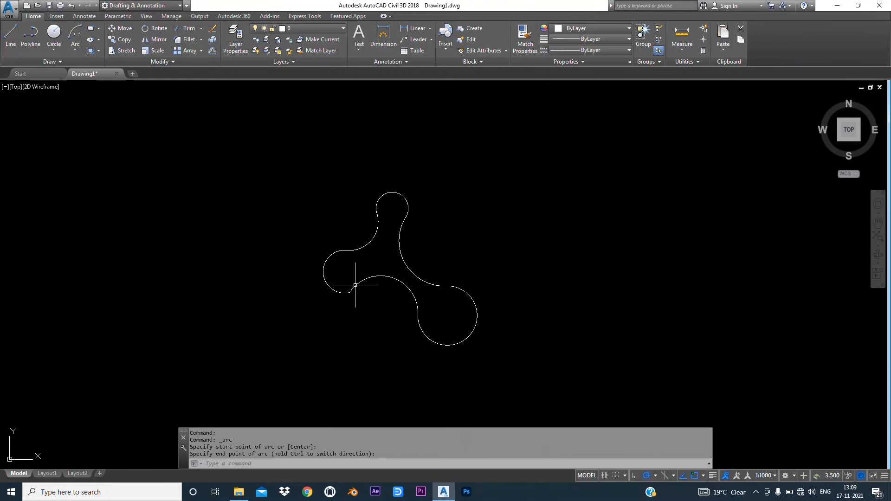
scroll(434, 282, "up", 4)
scroll(341, 260, "down", 2)
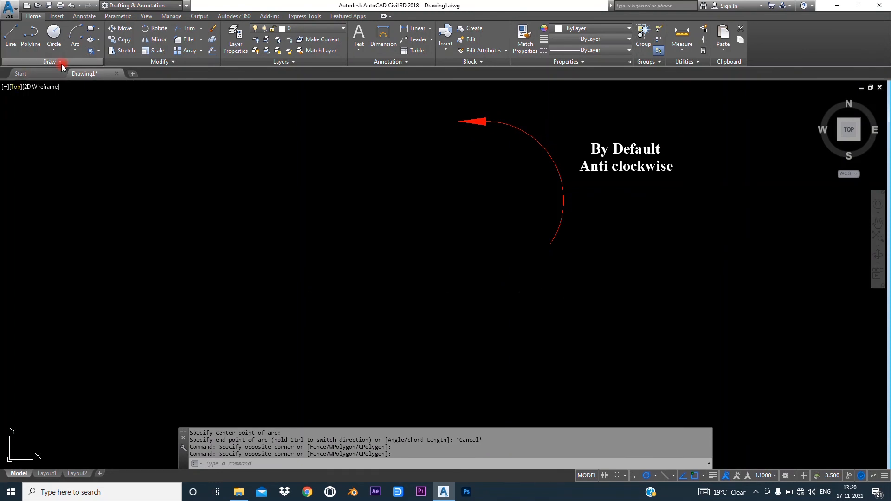
Step: Draw a Start, Center, End arc anticlockwise from the horizontal line's left end, centered on its midpoint, ending above the line toward the upper right
left_click(75, 54)
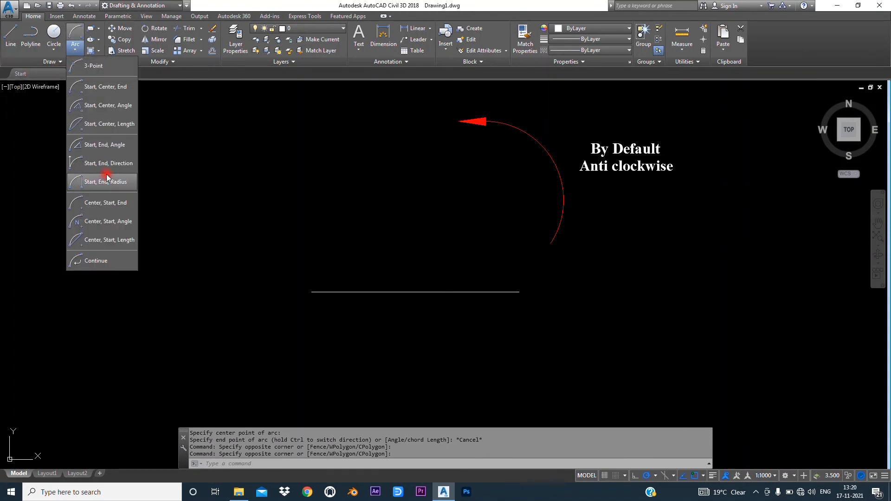
left_click(104, 89)
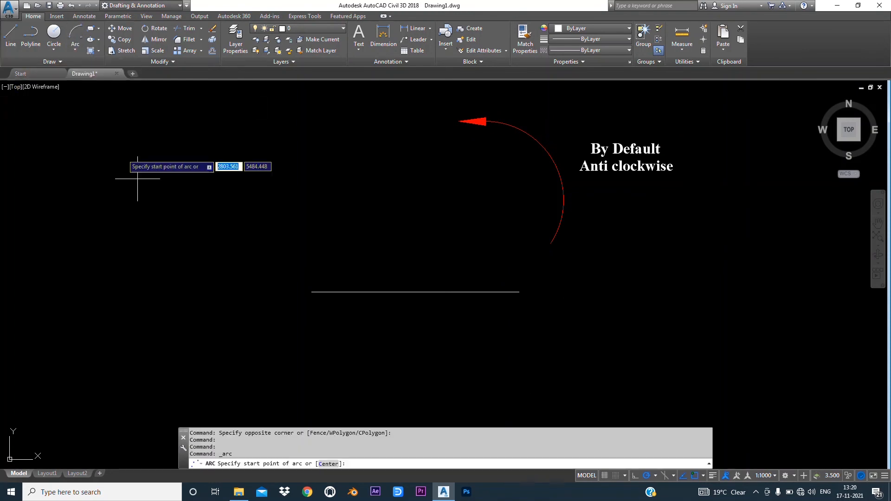
left_click(311, 292)
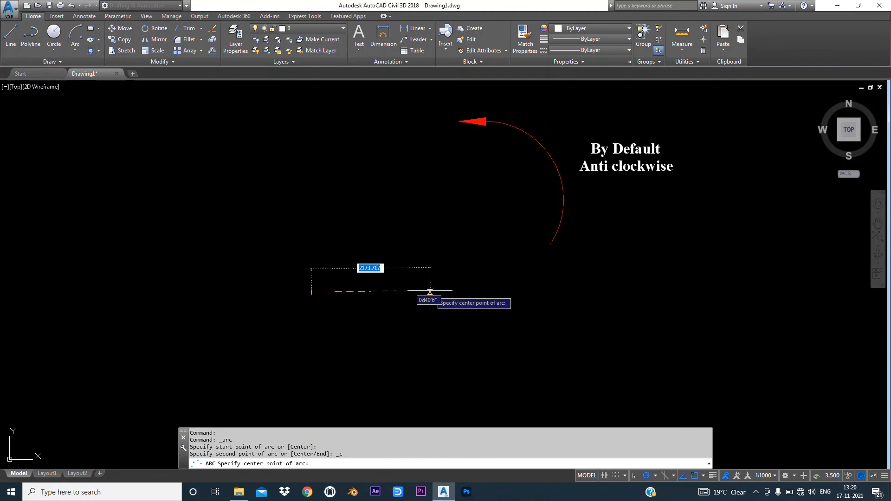
left_click(416, 292)
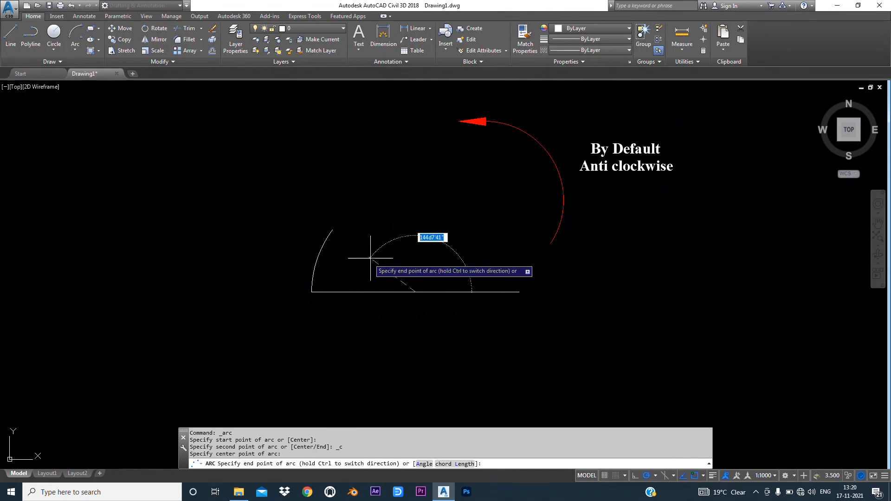
left_click(433, 258)
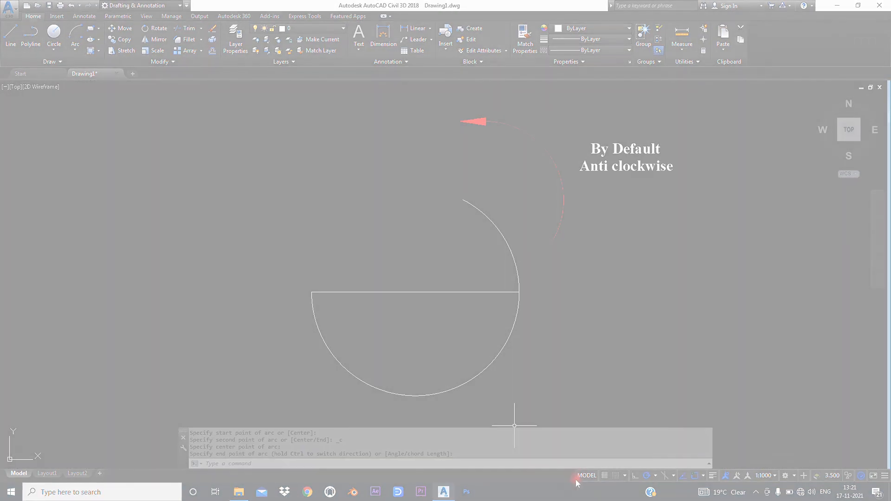